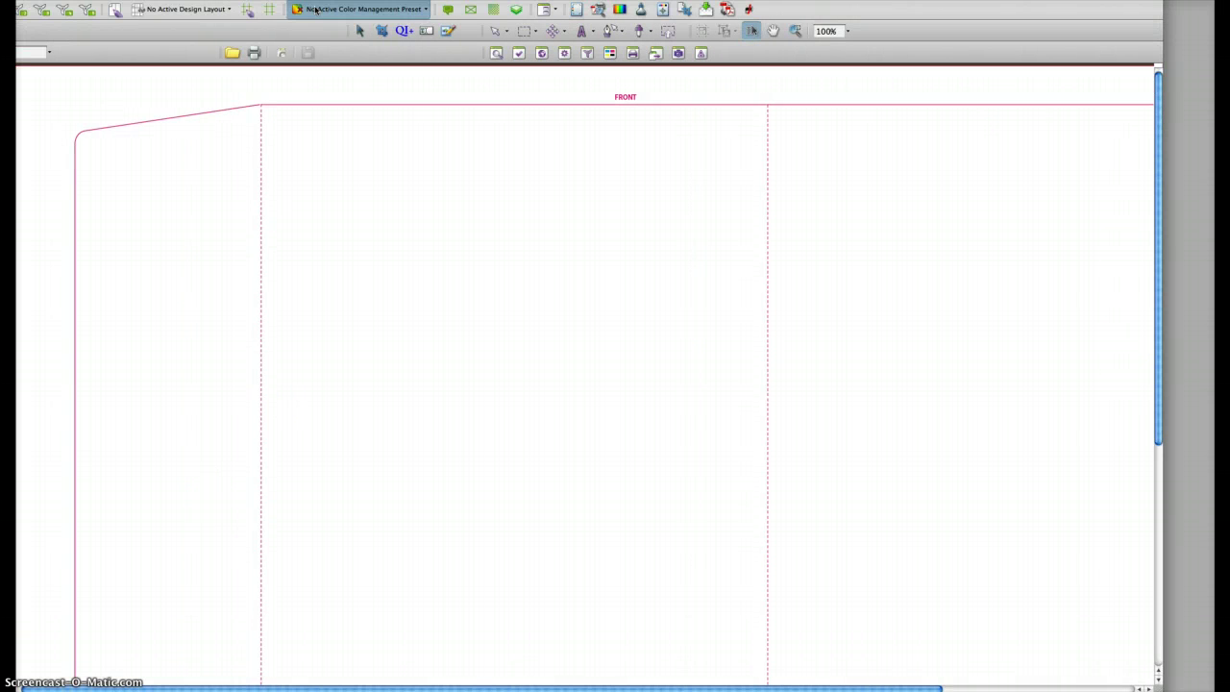
# - Check in the toolbar customization that the Crop Tool is enabled under Advanced Editing, keeping the current tool set
pyautogui.scroll(-2, 470, 314)
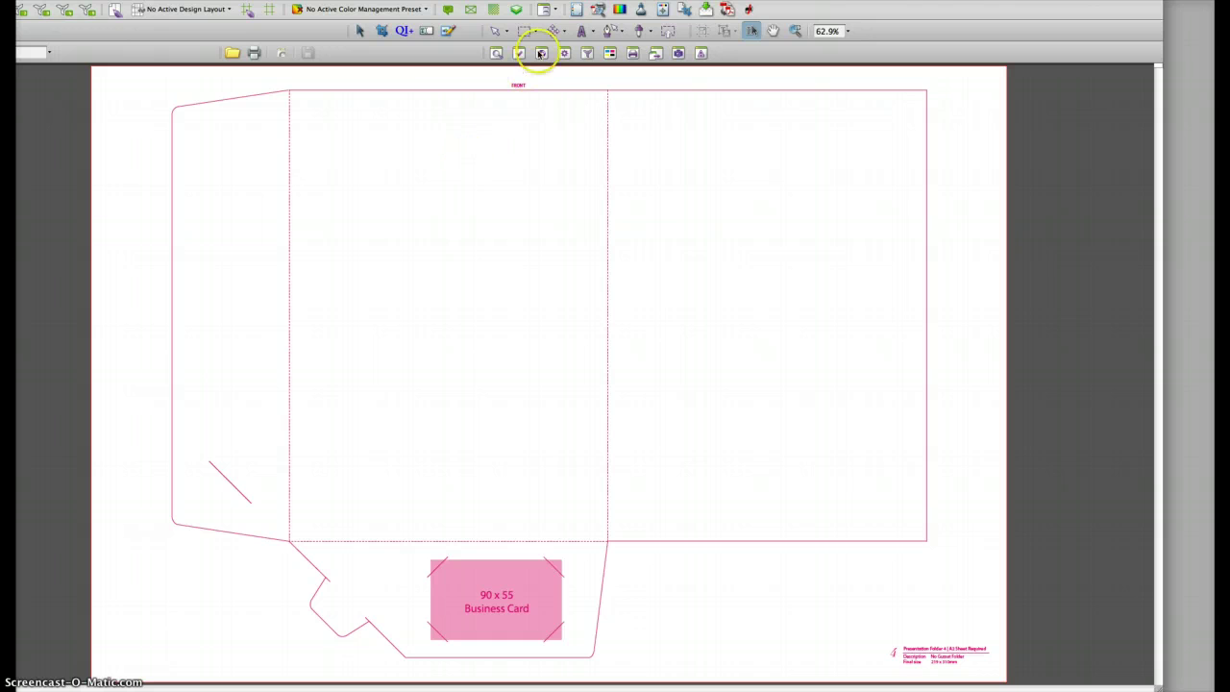
pyautogui.click(383, 30)
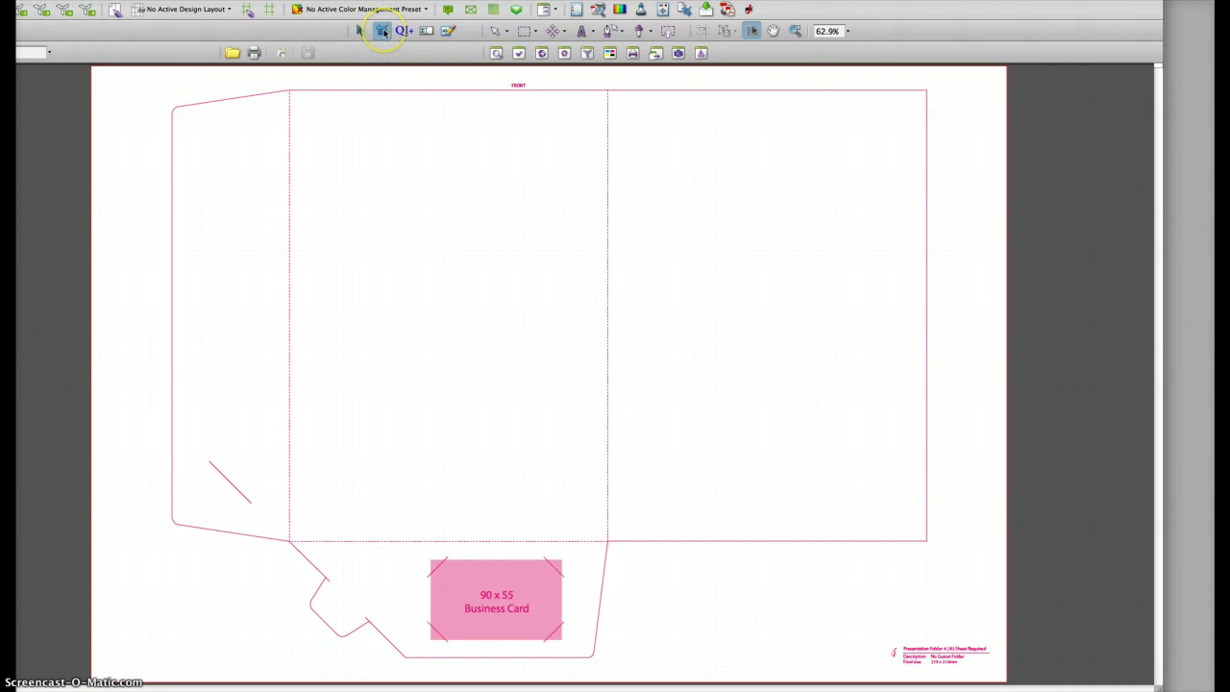
pyautogui.click(142, 2)
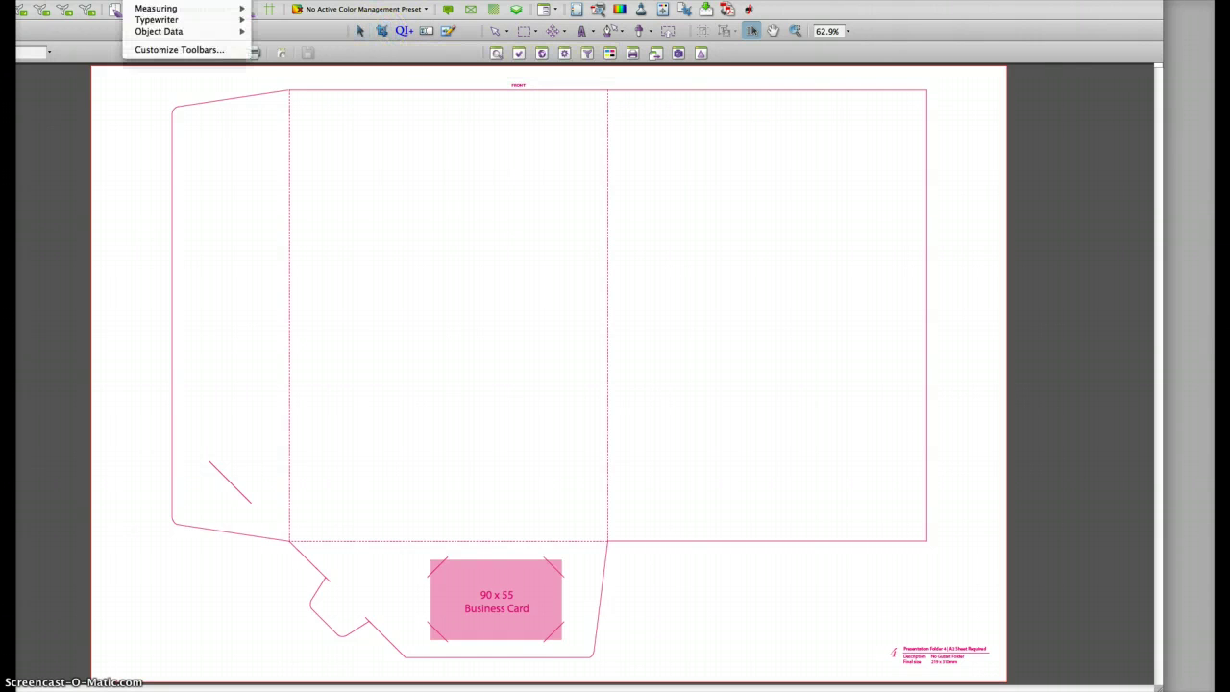
pyautogui.click(166, 49)
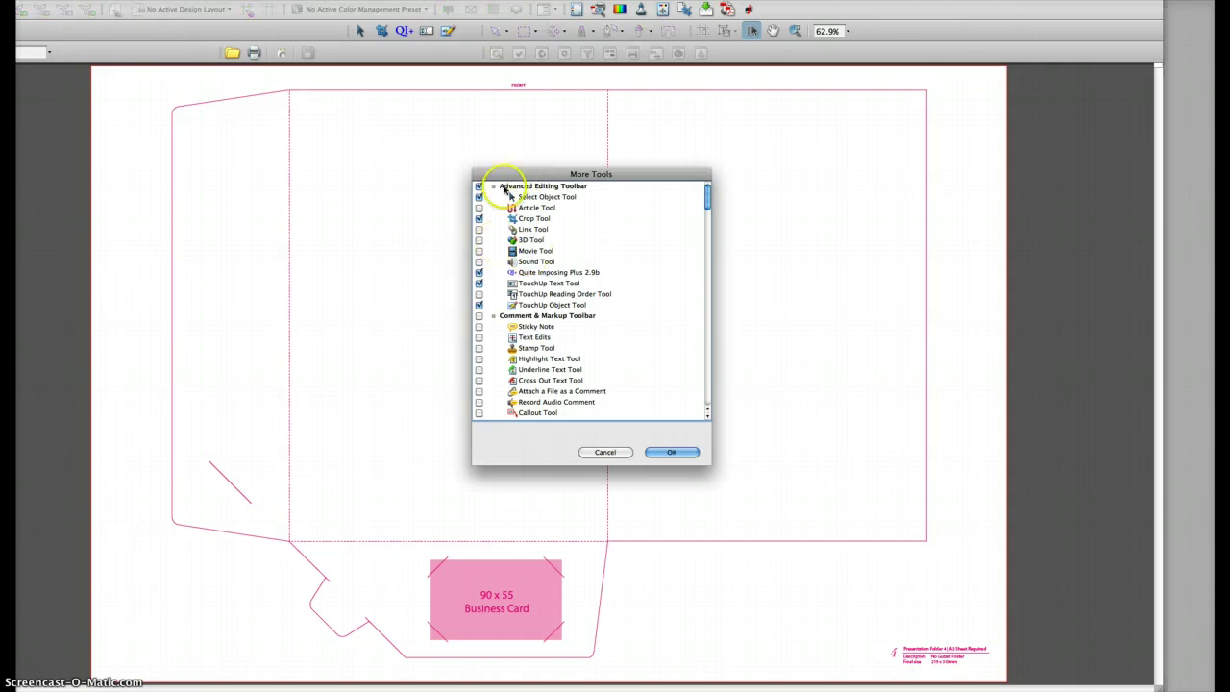
pyautogui.click(671, 452)
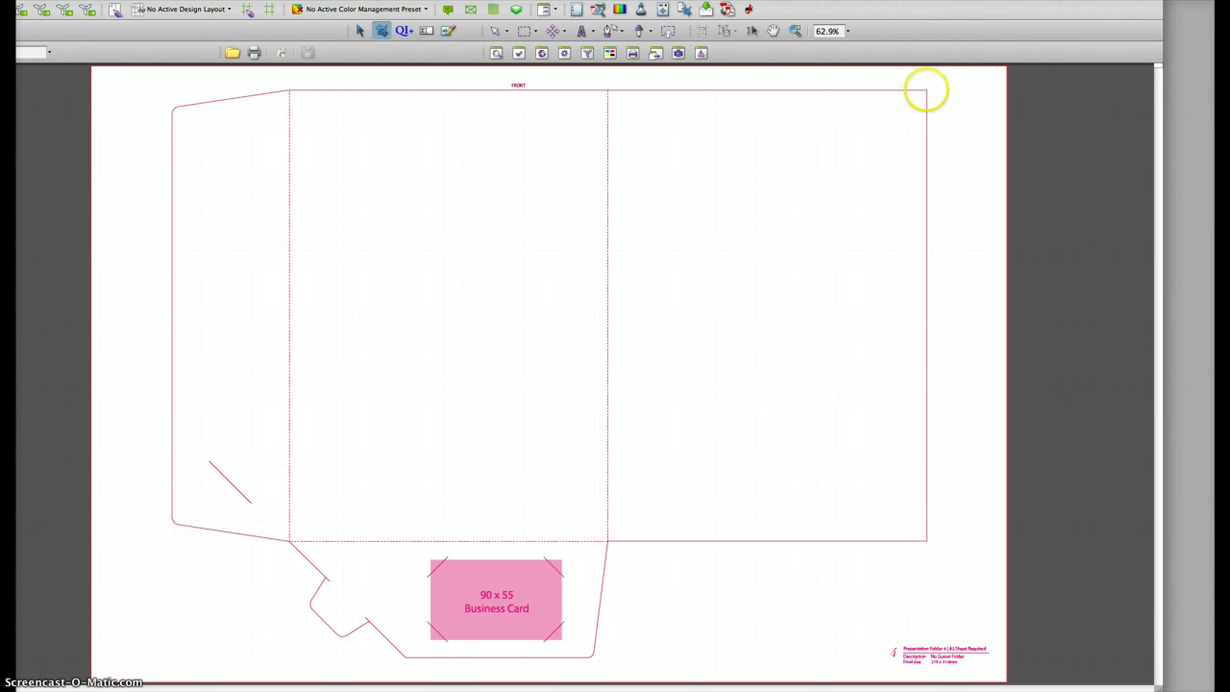
# - Measure the folder die line's overall size with a Crop tool frame around its outer edges, without applying the crop
pyautogui.moveTo(927, 89); pyautogui.dragTo(170, 658)
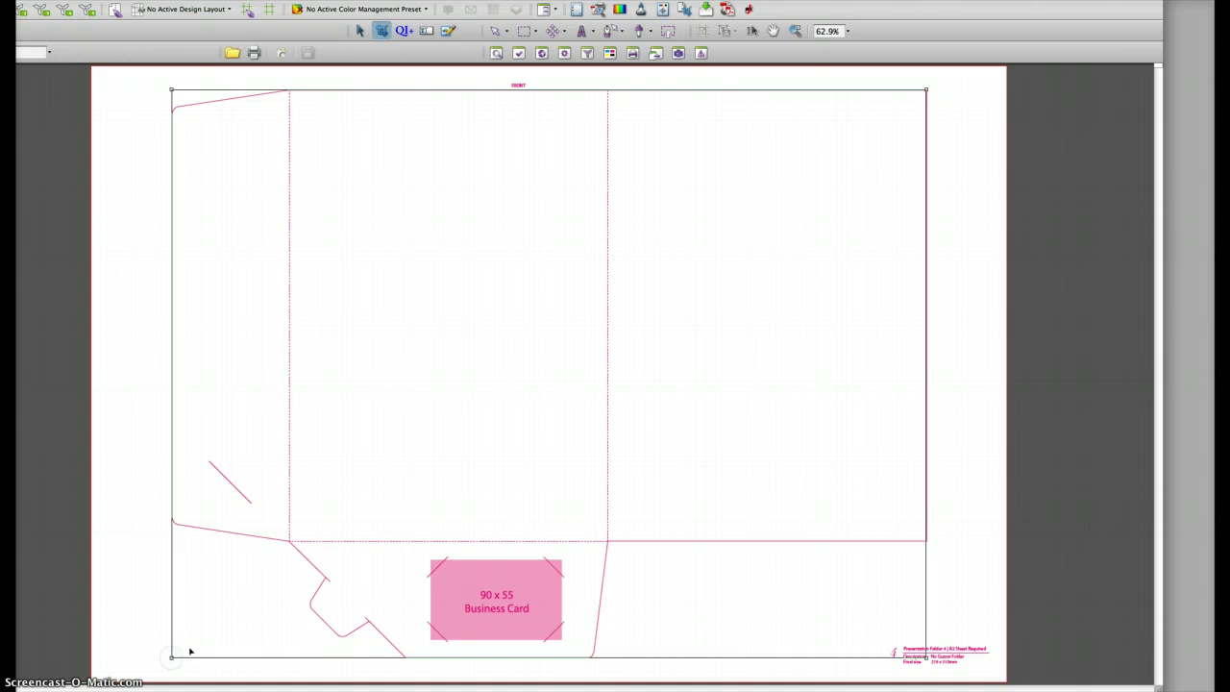
pyautogui.doubleClick(433, 397)
pyautogui.click(661, 425)
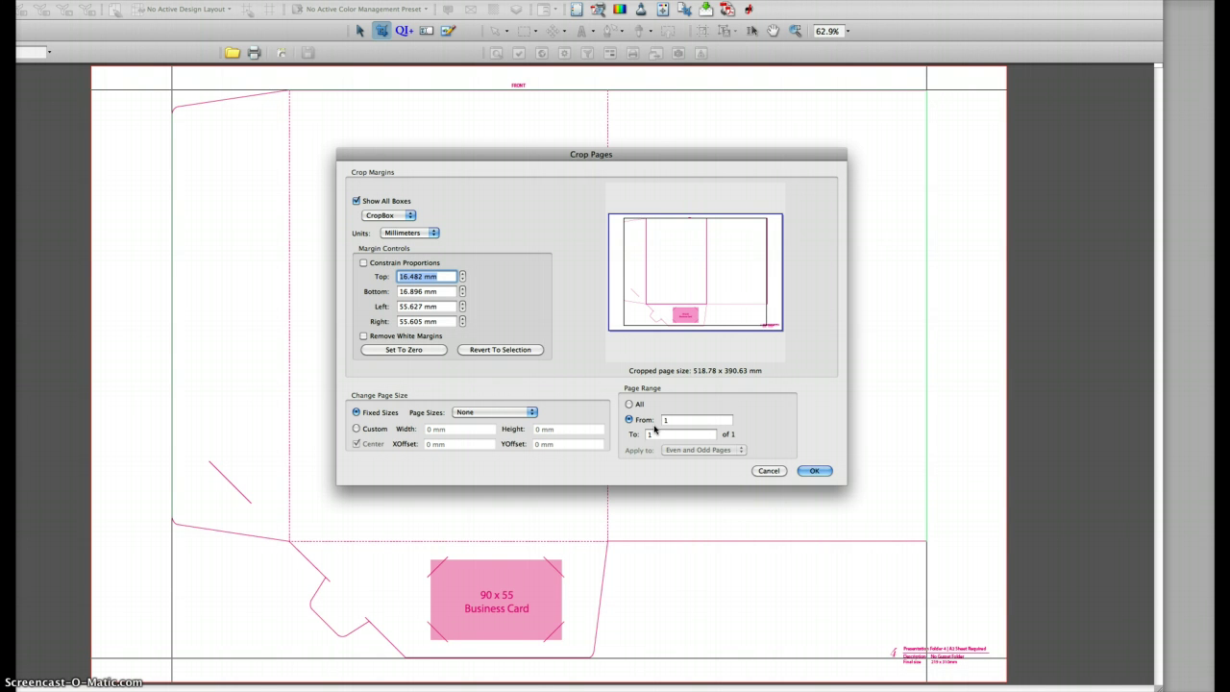
pyautogui.click(759, 467)
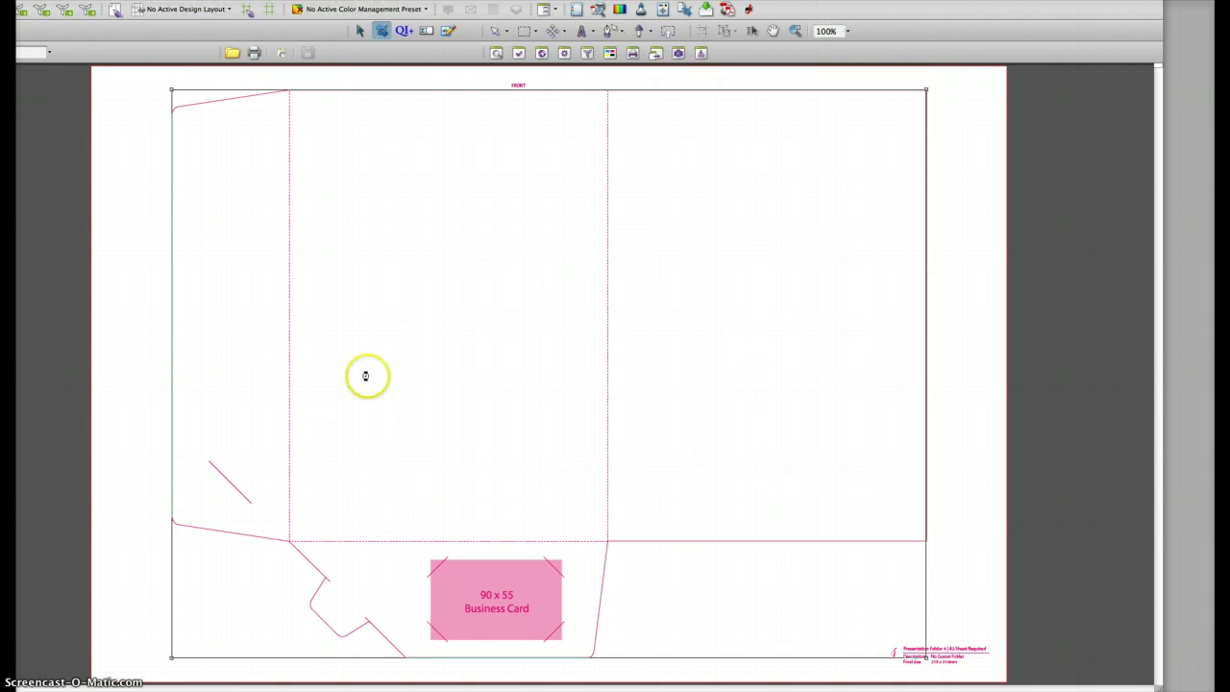
# - Close the PDF and open 4_Standard No Gusset.pdf in Illustrator, accepting the missing font without replacing it
pyautogui.press('super+w')
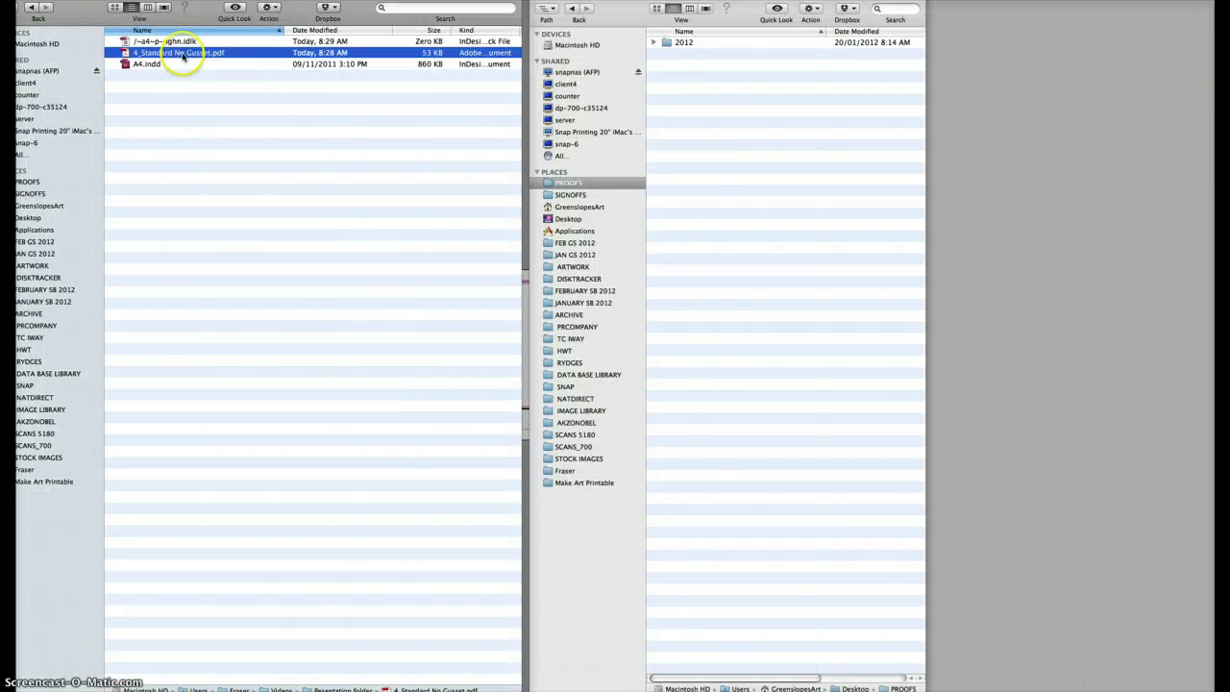
pyautogui.moveTo(181, 54); pyautogui.dragTo(278, 416)
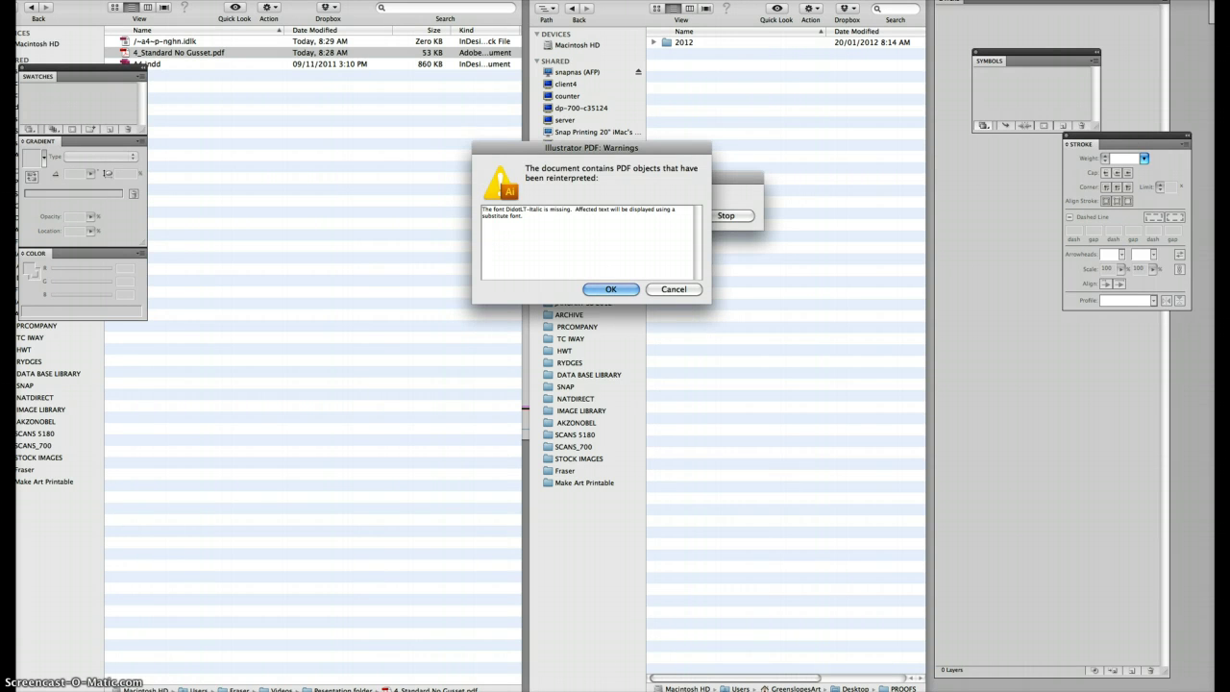
pyautogui.press('Return')
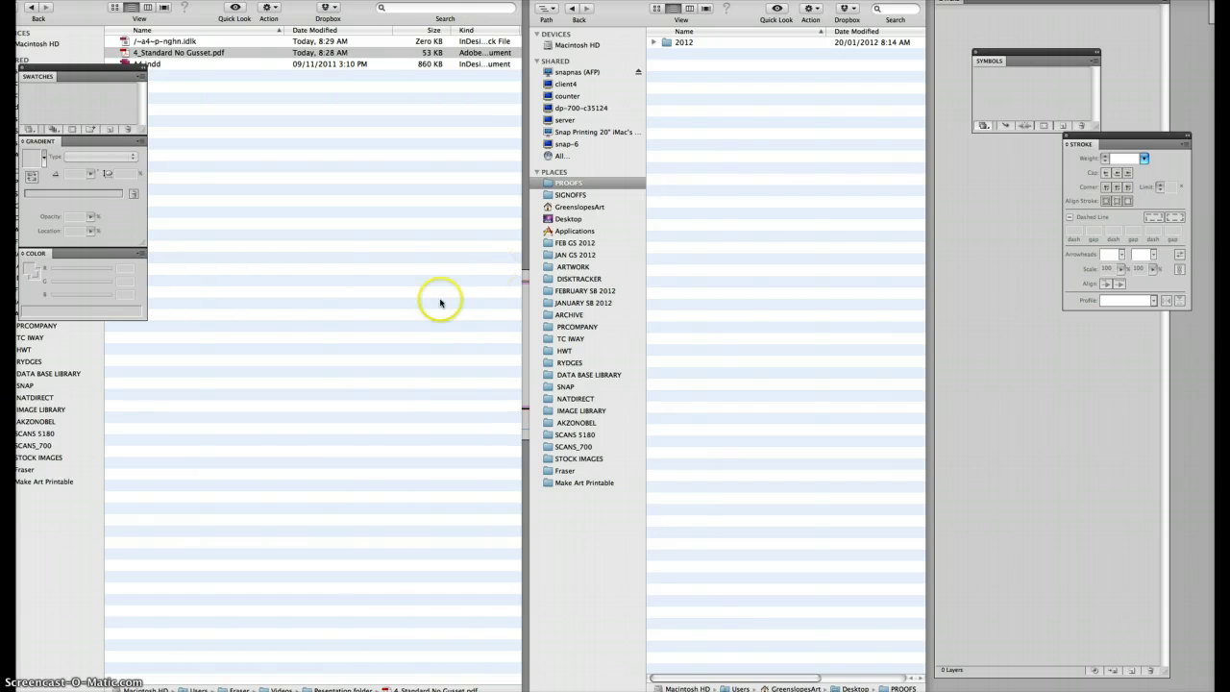
pyautogui.press('super+Tab')
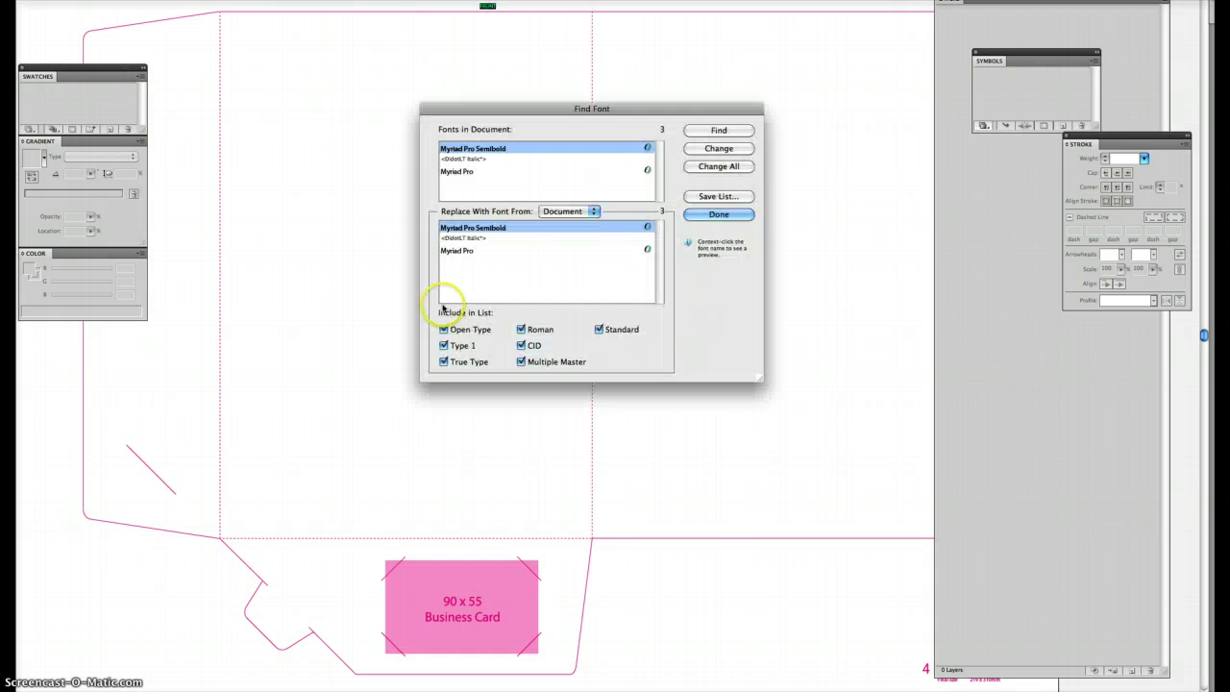
pyautogui.click(719, 214)
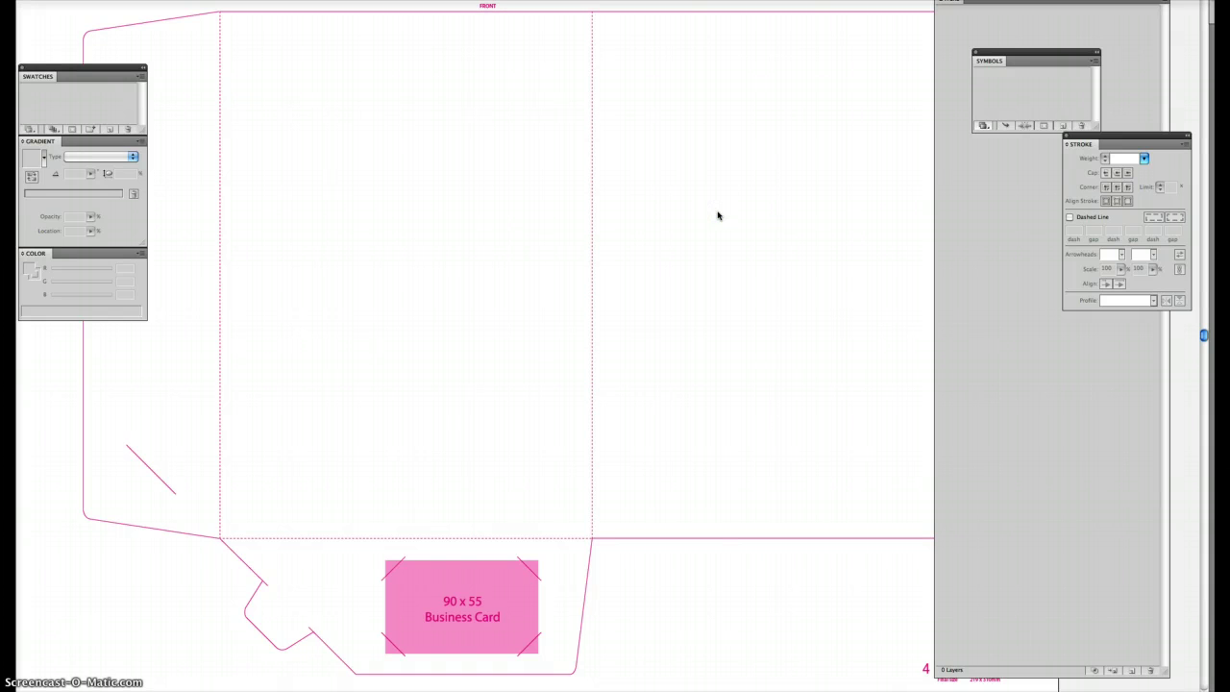
# - Delete the folder description text block in the lower right corner of the artboard
pyautogui.click(715, 209)
pyautogui.click(563, 317)
pyautogui.press('super+minus')
pyautogui.press('super+minus')
pyautogui.press('super+minus')
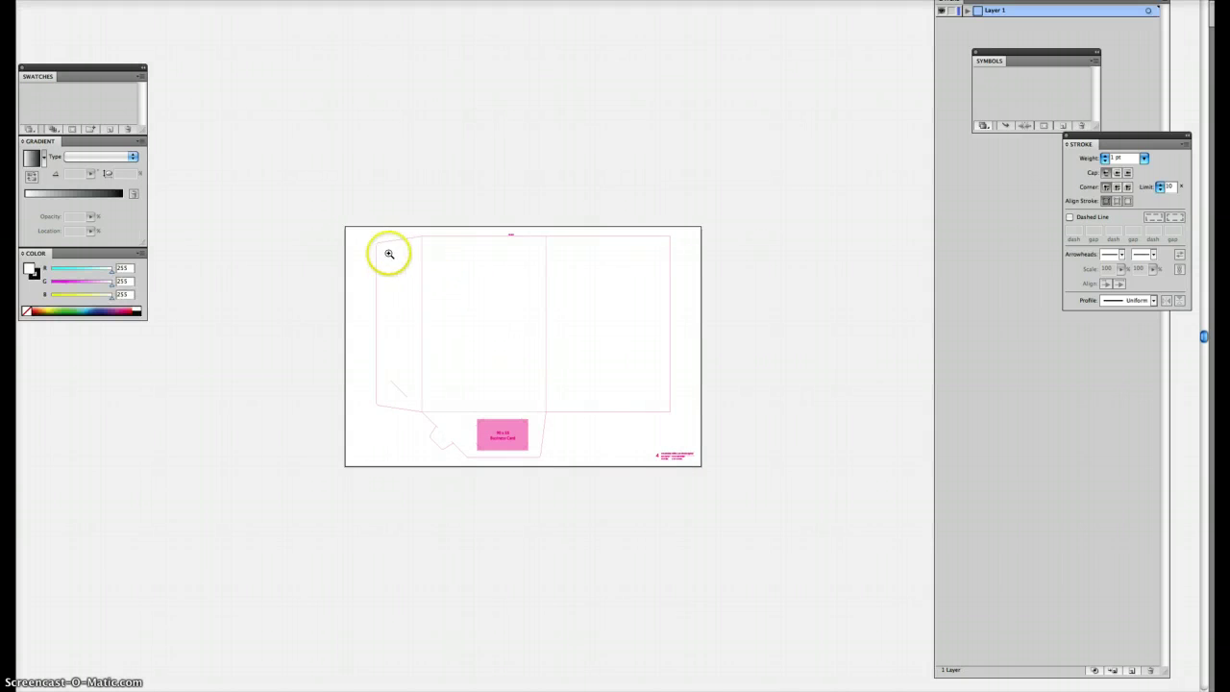
pyautogui.press('v')
pyautogui.moveTo(714, 436); pyautogui.dragTo(606, 486)
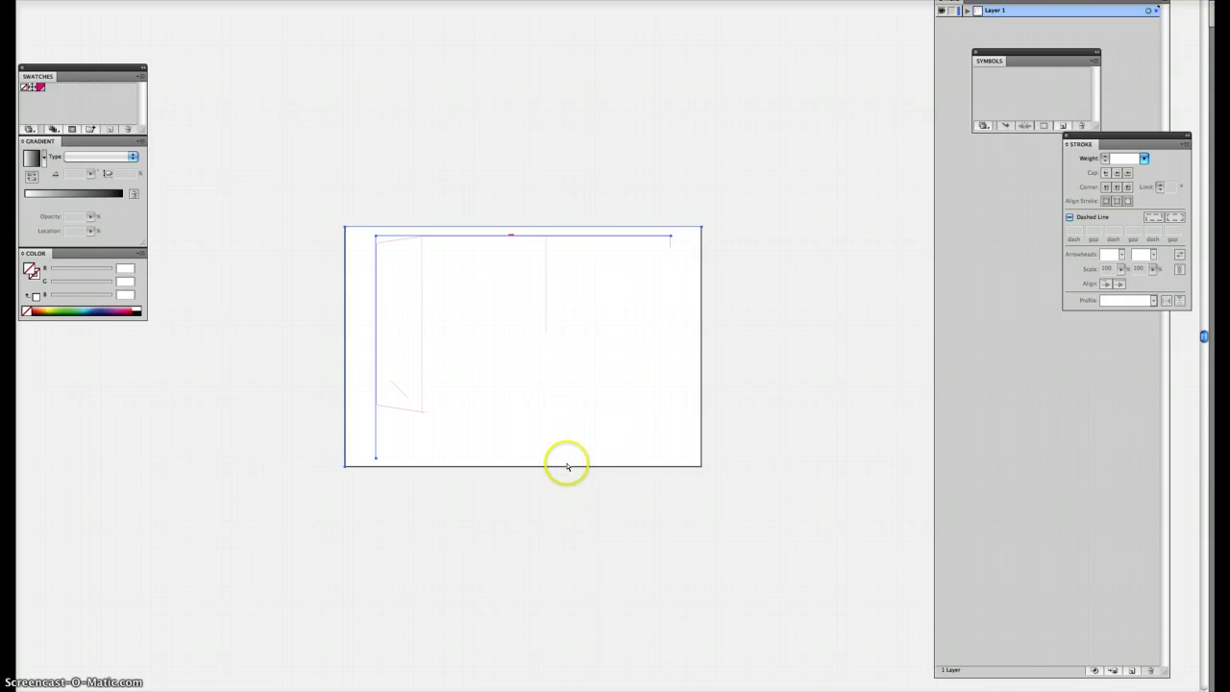
pyautogui.click(606, 495)
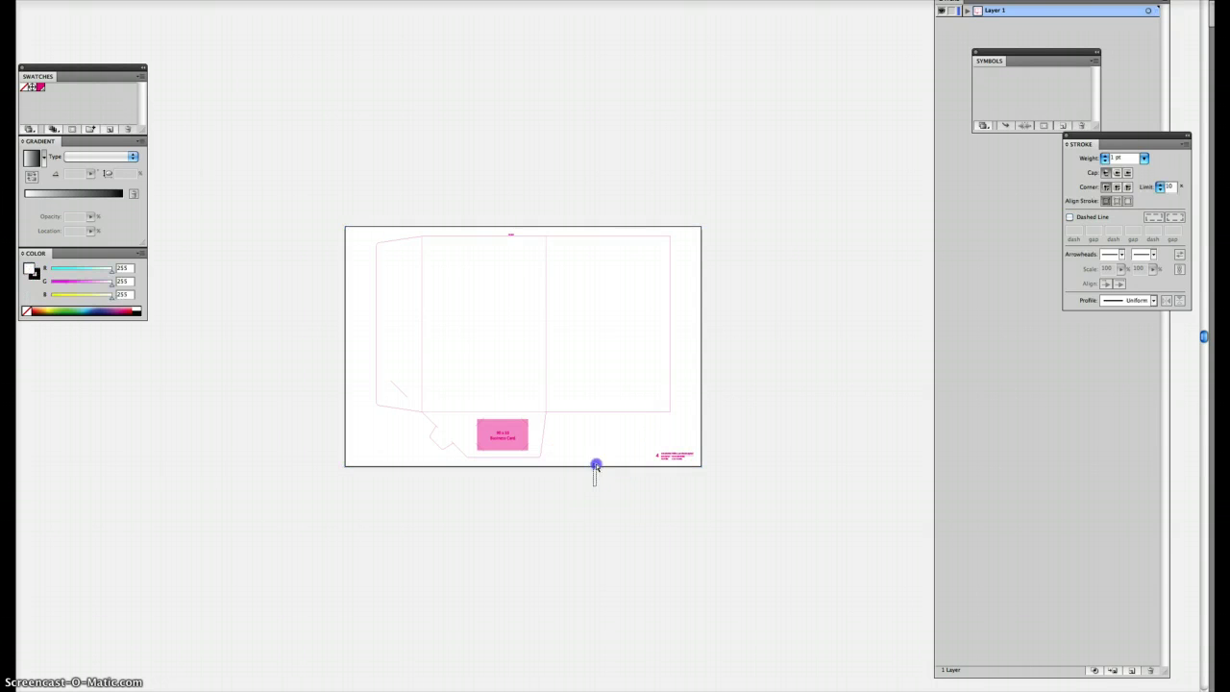
pyautogui.moveTo(609, 440); pyautogui.dragTo(735, 487)
pyautogui.press('Delete')
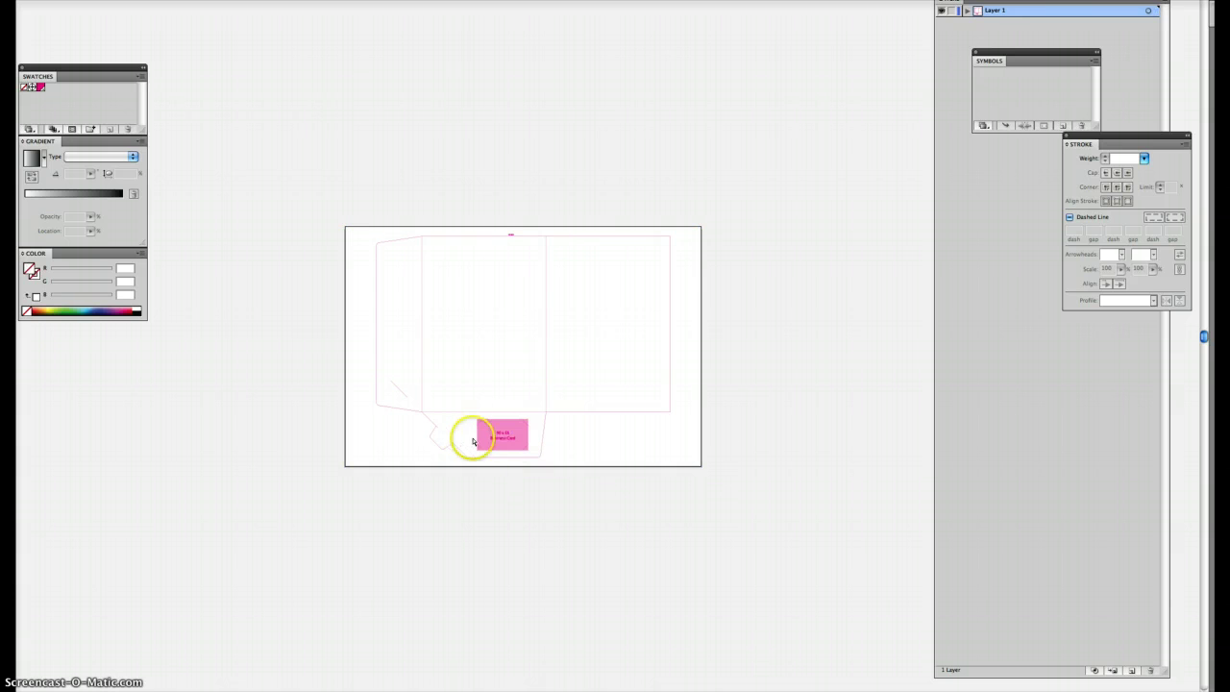
# - Delete the pink business card block with its 90 x 55 text and the FRONT label above the die line
pyautogui.click(486, 442)
pyautogui.press('Delete')
pyautogui.moveTo(488, 427); pyautogui.dragTo(520, 451)
pyautogui.press('Delete')
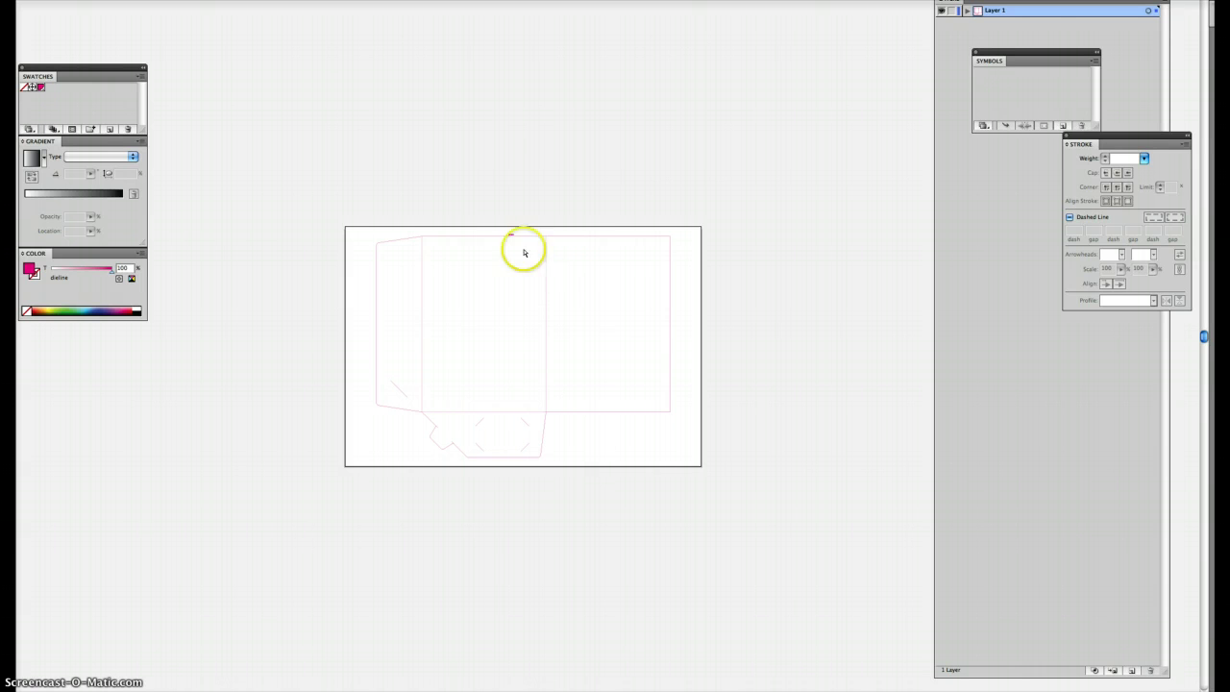
pyautogui.moveTo(488, 212); pyautogui.dragTo(535, 234)
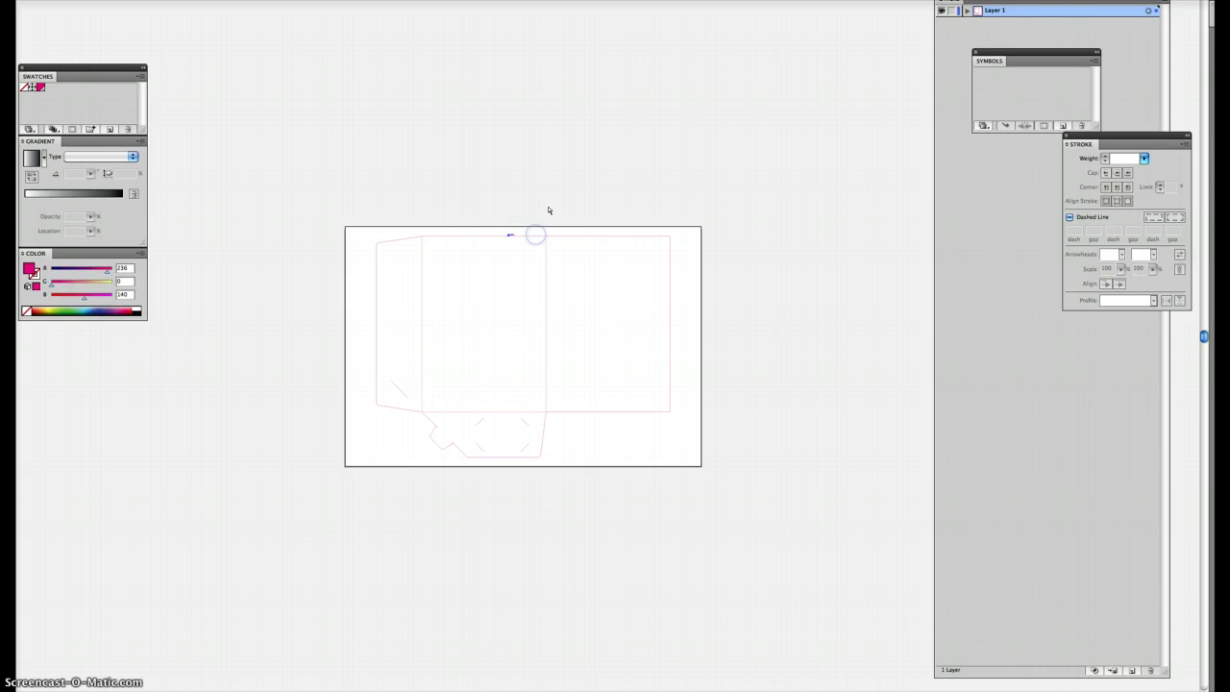
pyautogui.press('super+equal')
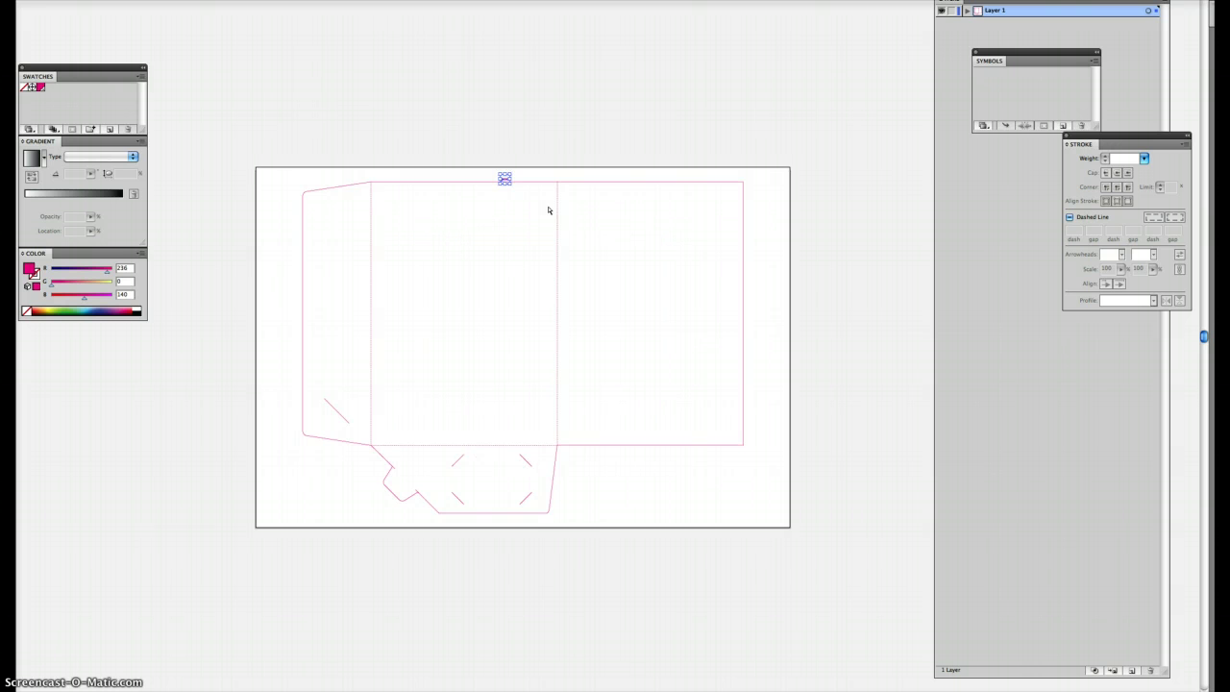
pyautogui.press('super+equal')
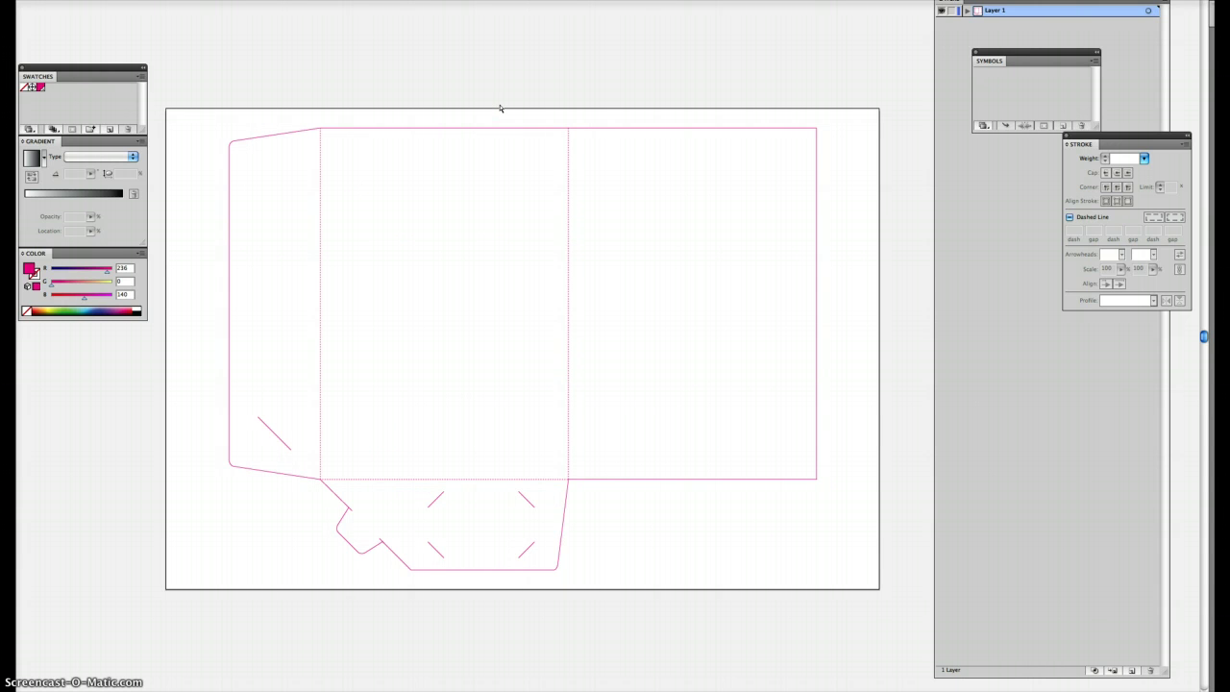
# - Copy the entire folder die line and paste it into the open A4 document in InDesign
pyautogui.moveTo(207, 102); pyautogui.dragTo(832, 583)
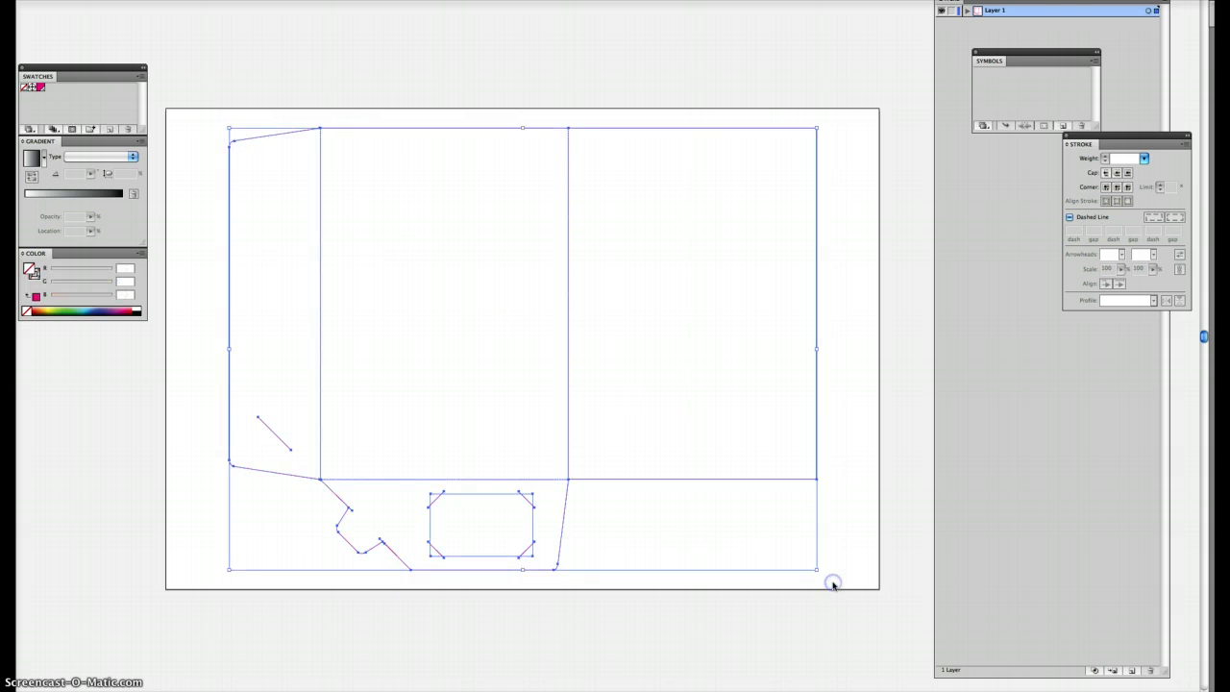
pyautogui.press('super+c')
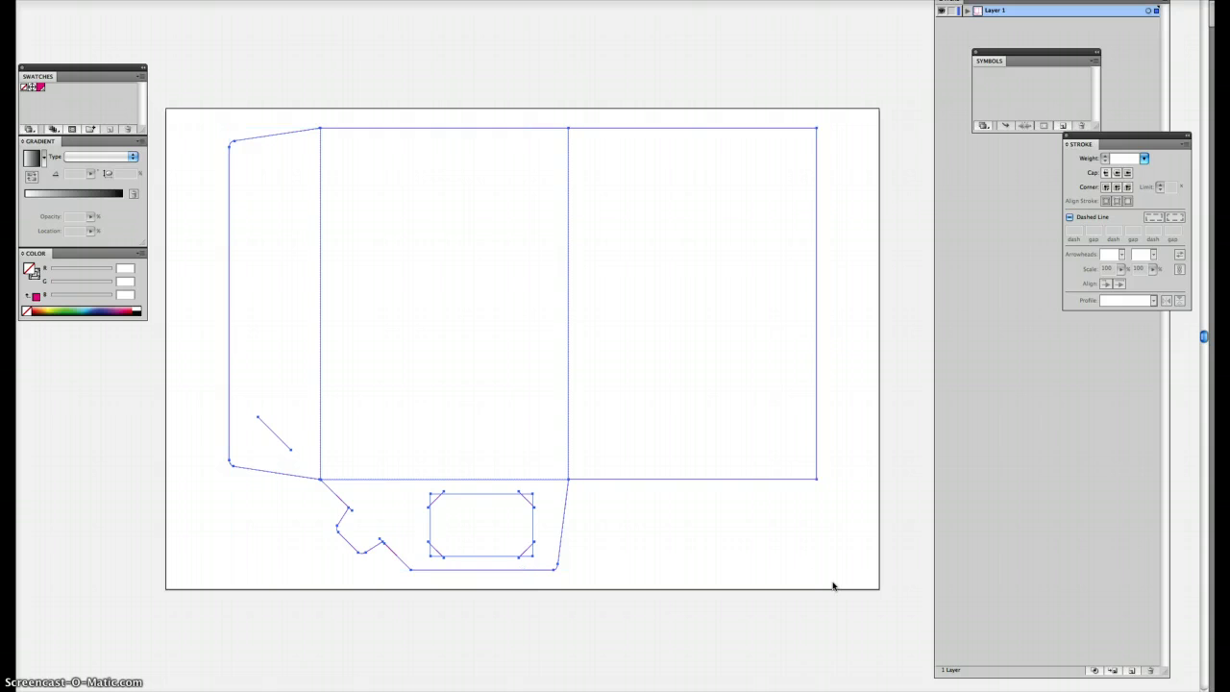
pyautogui.press('super+shift+b')
pyautogui.press('super+shift+b')
pyautogui.press('super+shift+b')
pyautogui.press('super+Tab')
pyautogui.click(502, 382)
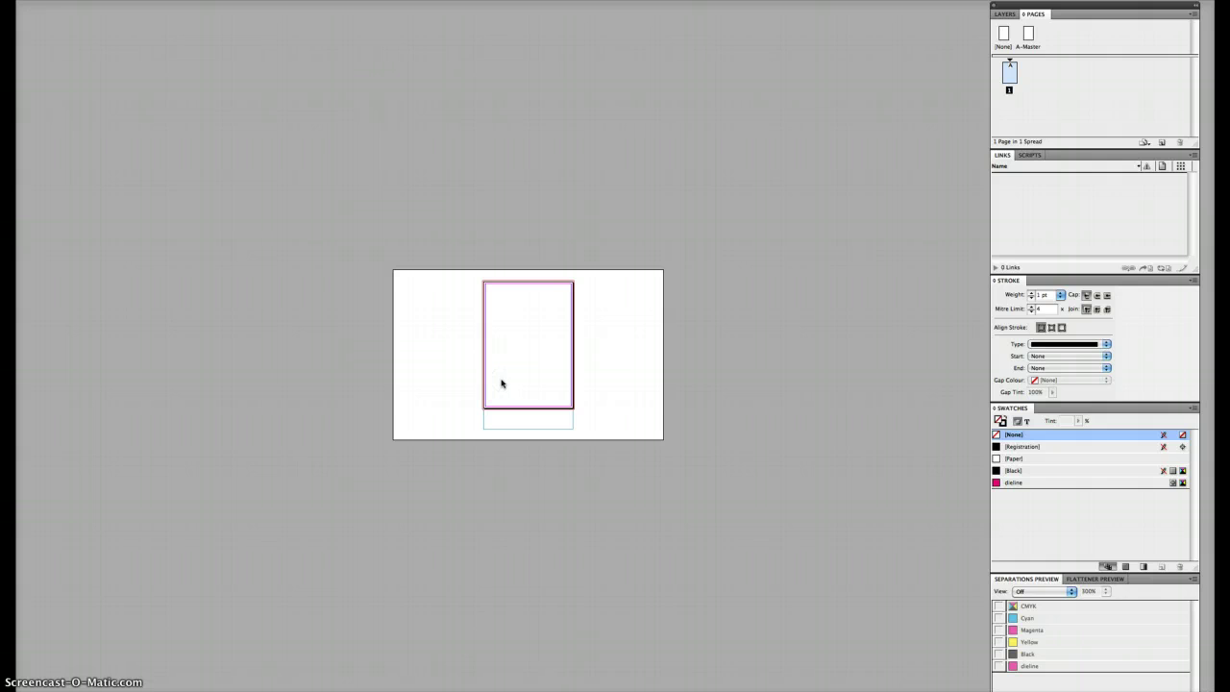
pyautogui.press('super+v')
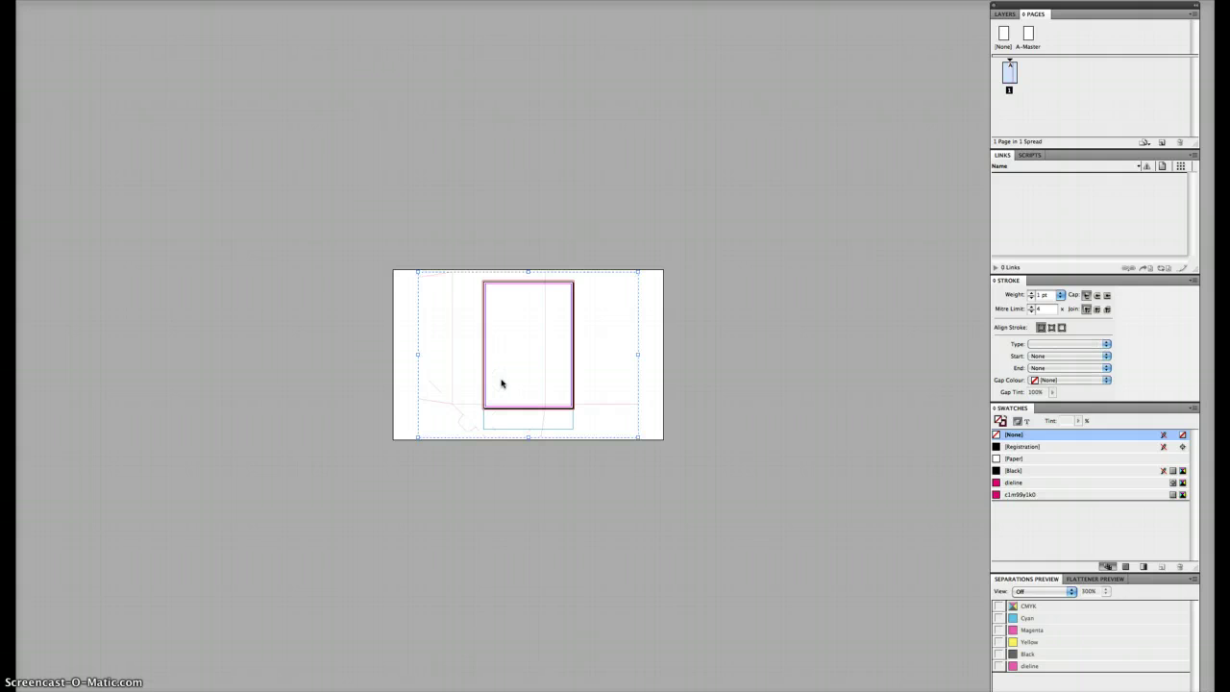
# - Set the document's page size to 518 × 390 mm and align the pasted die line with the page
pyautogui.press('super+alt+p')
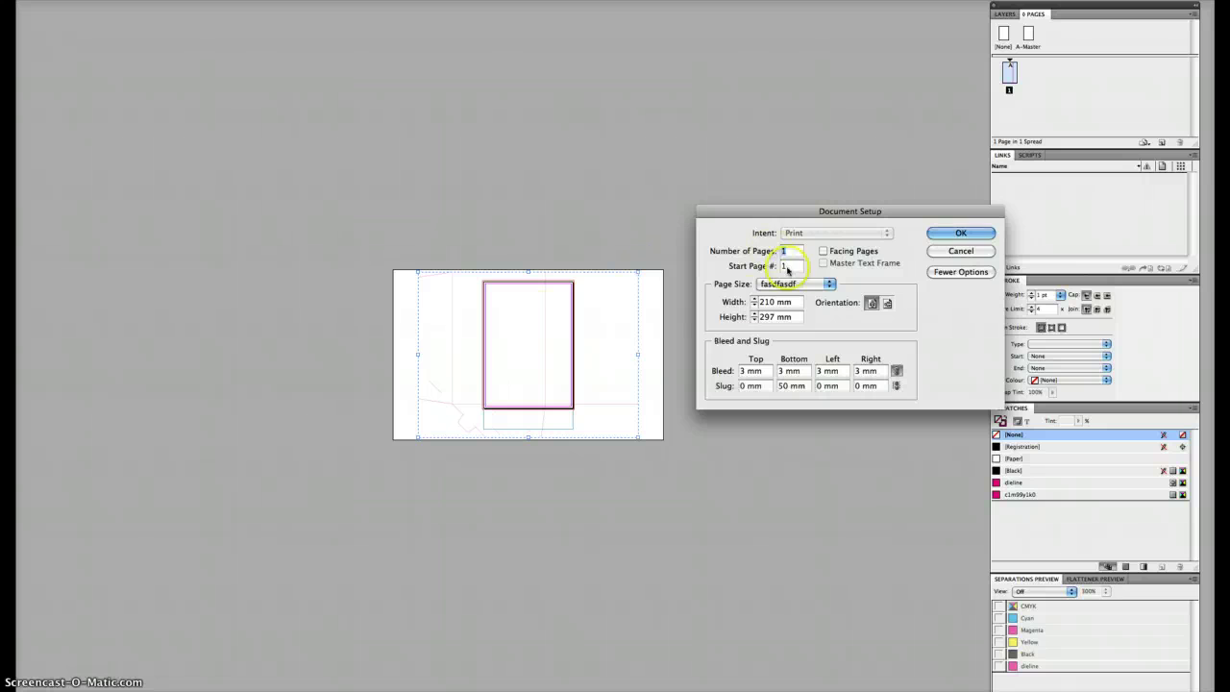
pyautogui.doubleClick(769, 302)
pyautogui.write('518')
pyautogui.press('Tab')
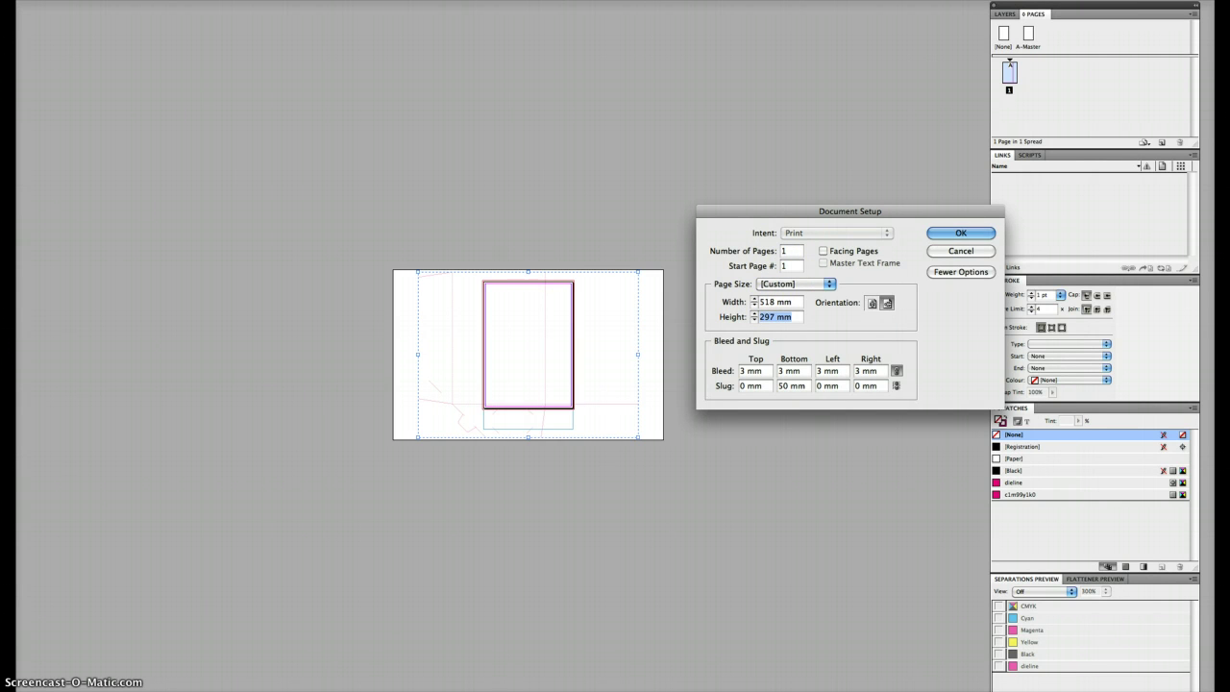
pyautogui.write('387')
pyautogui.press('Return')
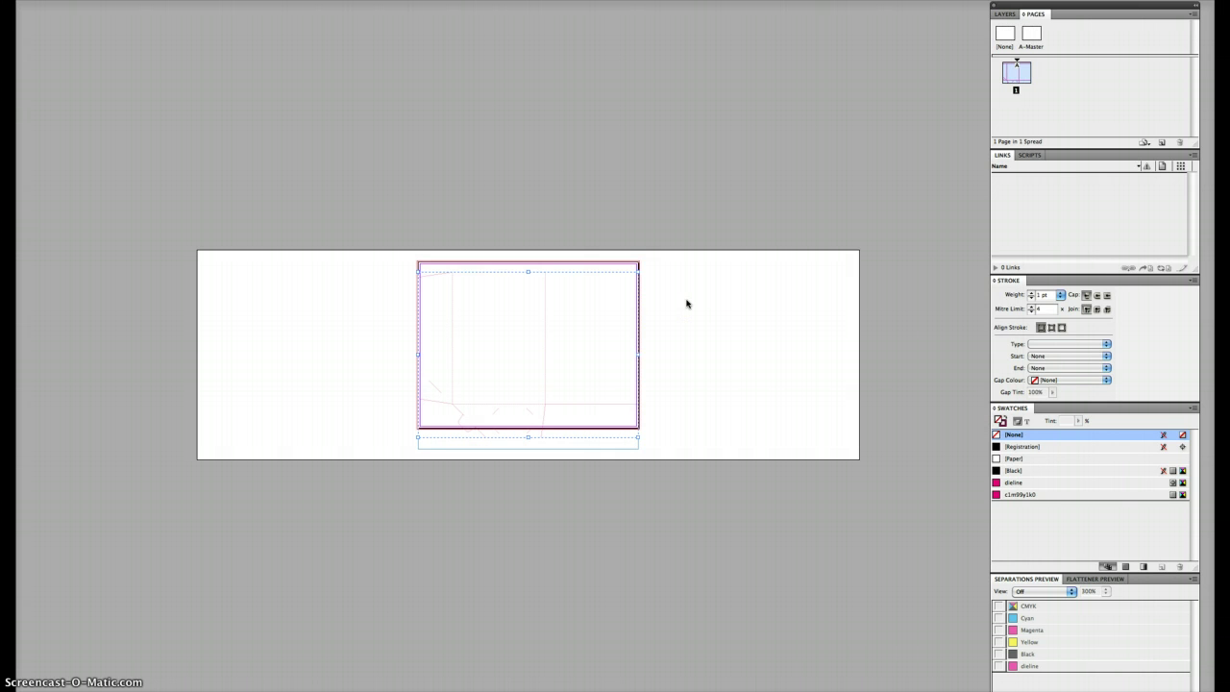
pyautogui.press('Return')
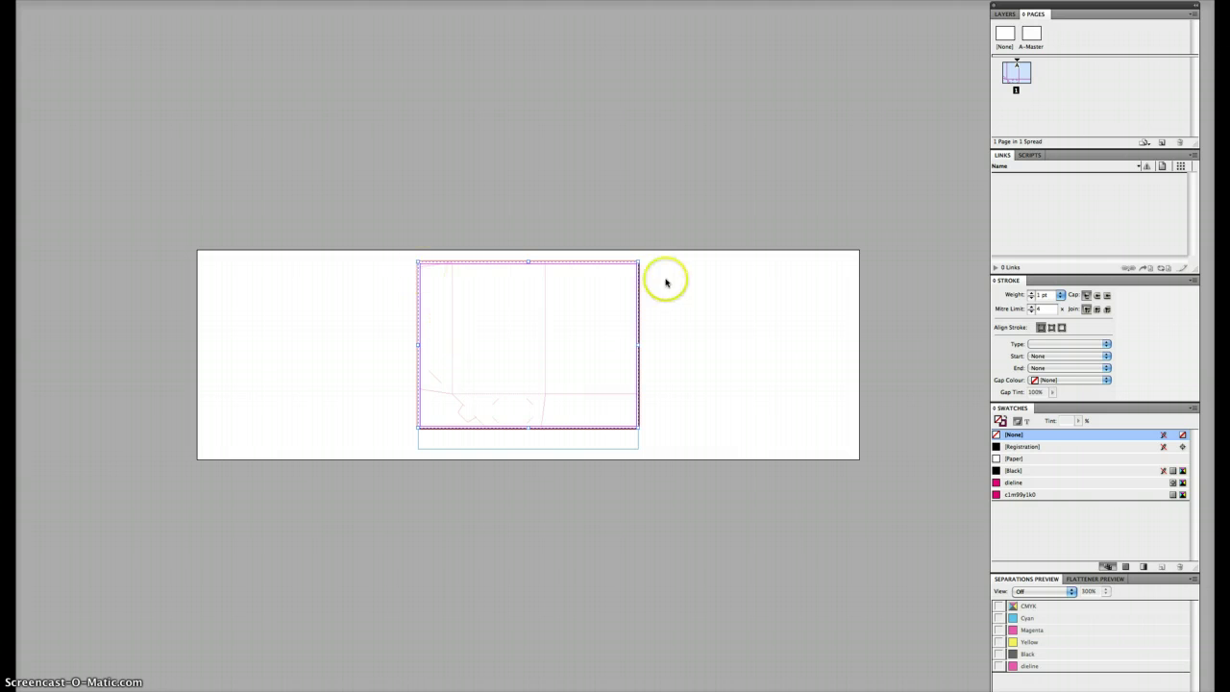
# - Examine how the die line aligns with the page edges at the top right corner and along the bottom
pyautogui.moveTo(652, 258); pyautogui.dragTo(619, 275)
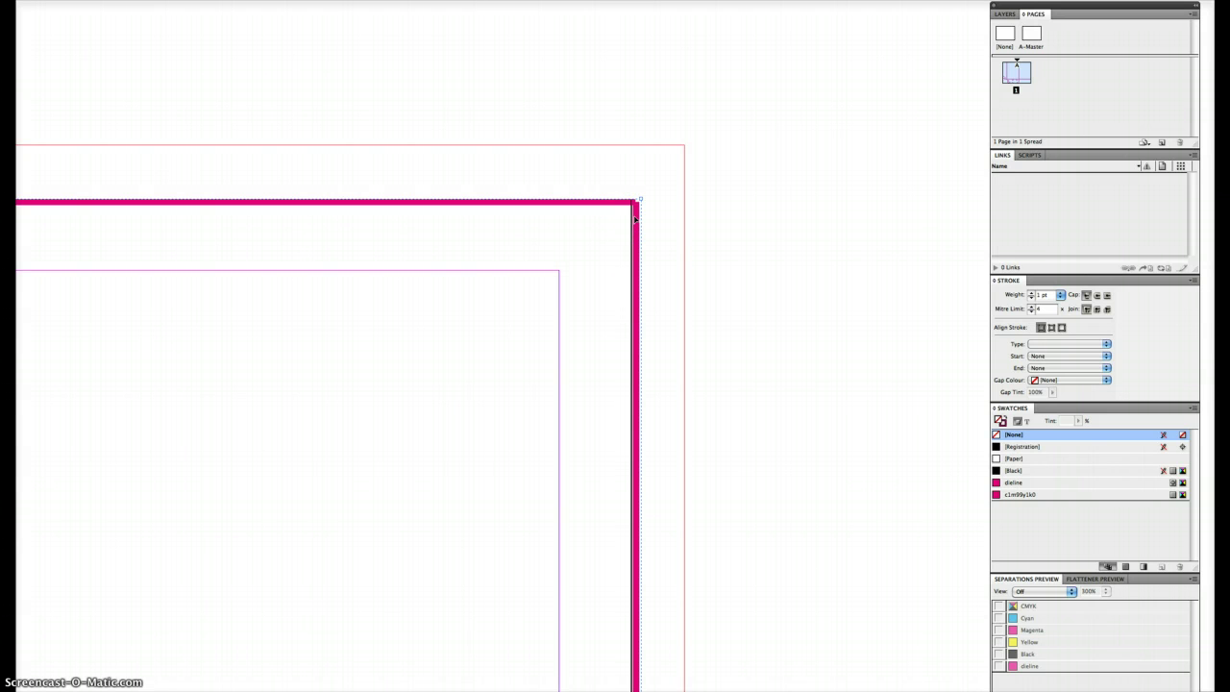
pyautogui.press('super+1')
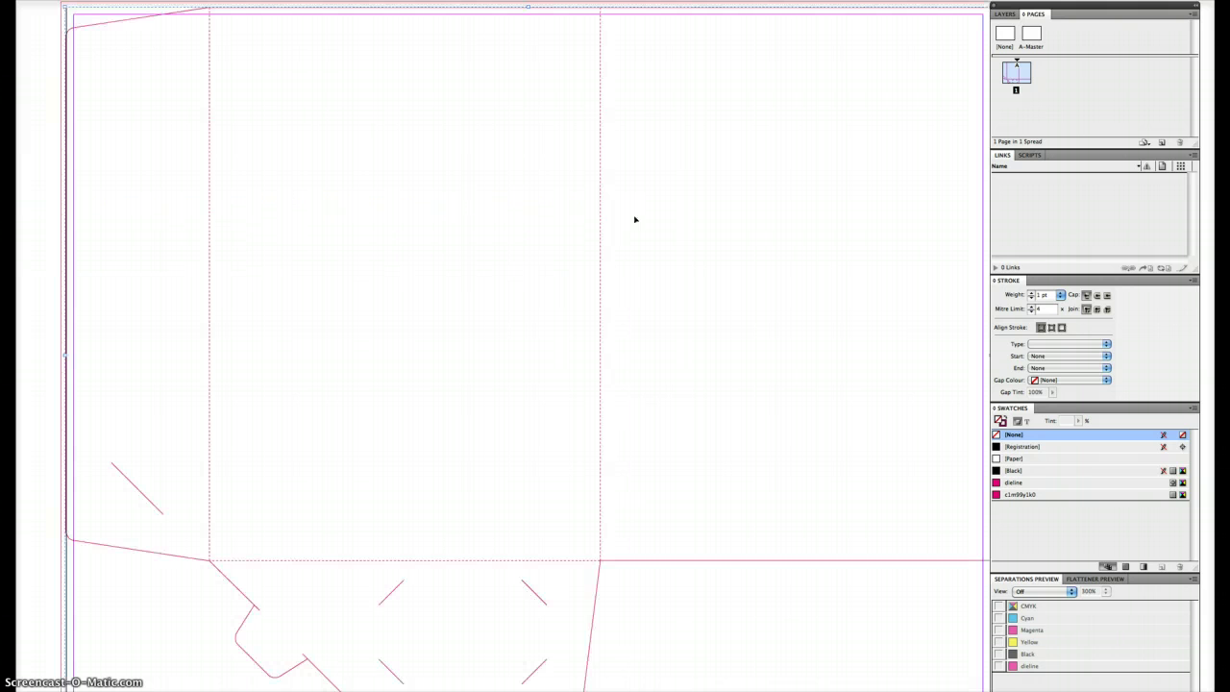
pyautogui.moveTo(753, 578); pyautogui.dragTo(499, 358)
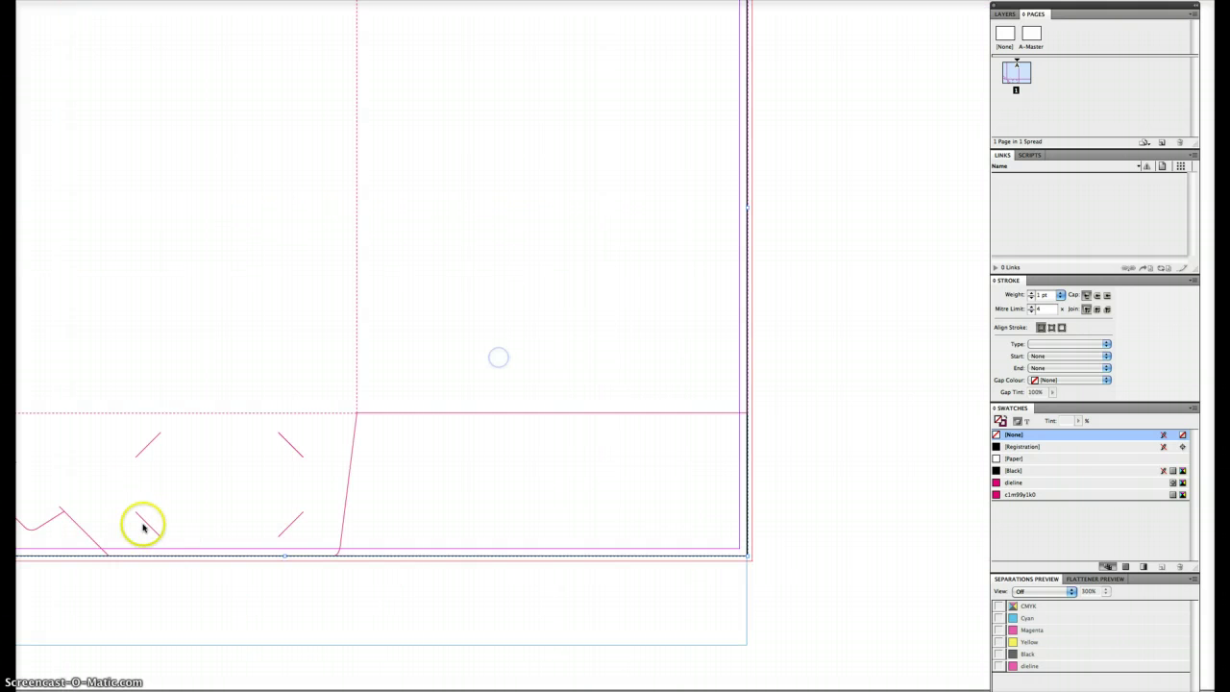
pyautogui.moveTo(231, 522); pyautogui.dragTo(363, 595)
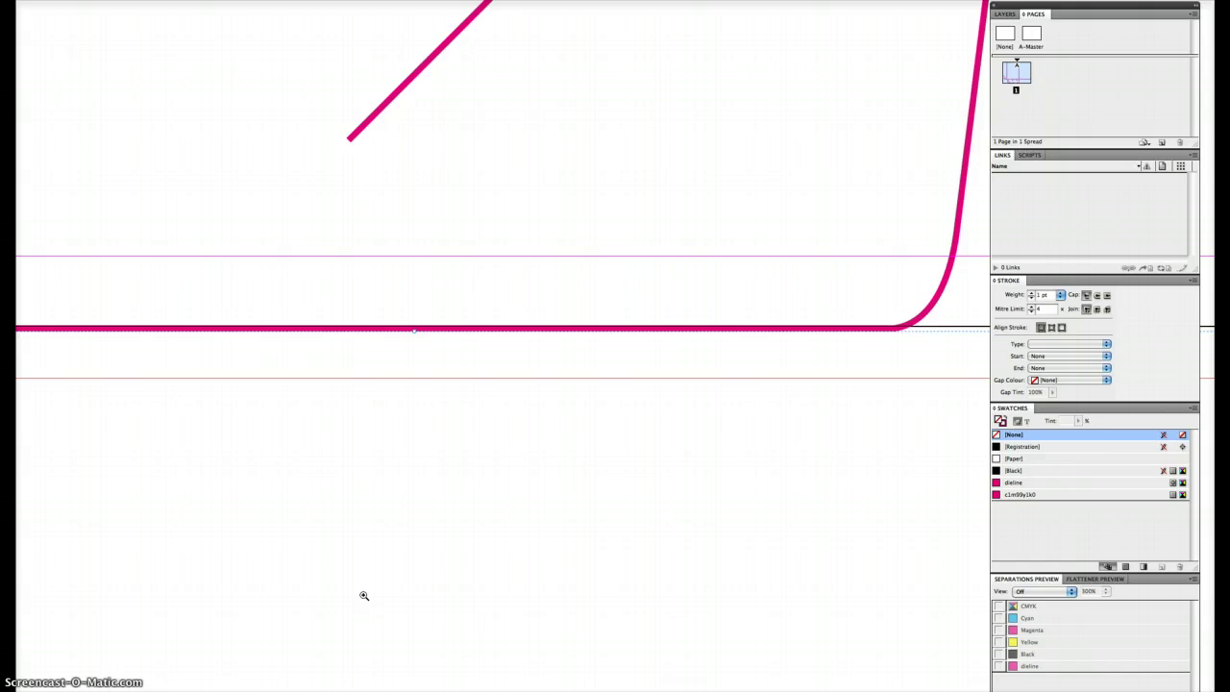
pyautogui.press('super+0')
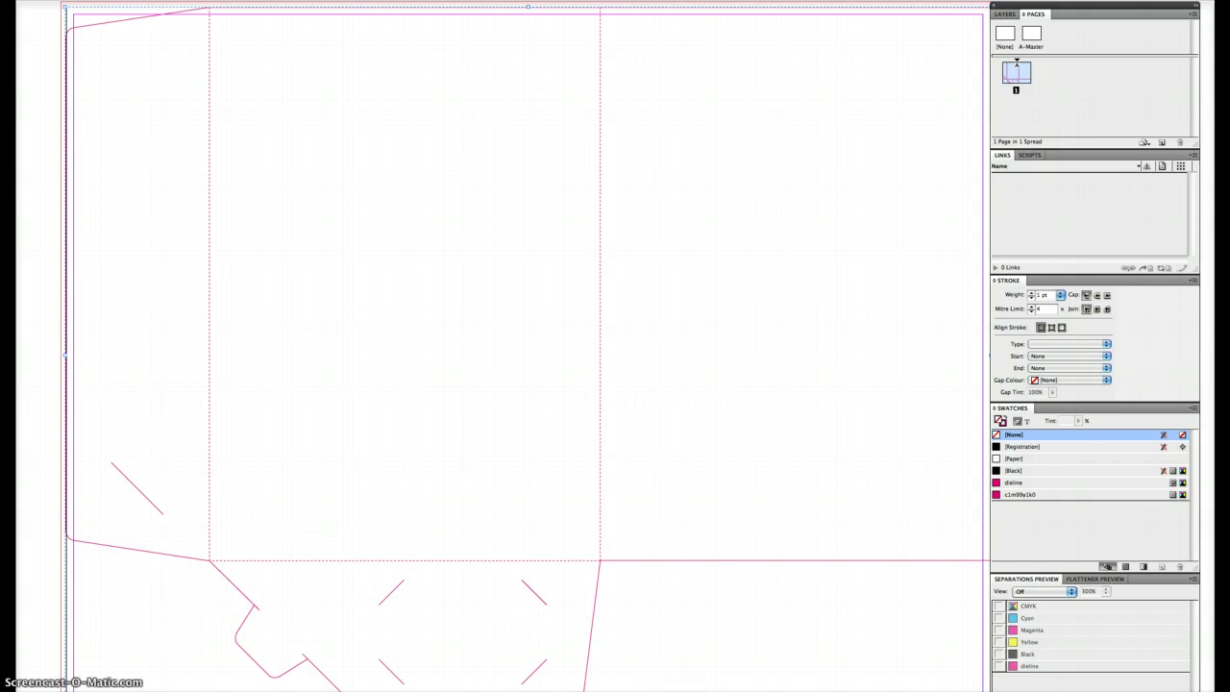
# - Change the document's page size to 518.5 × 390.5 mm
pyautogui.press('super+alt+p')
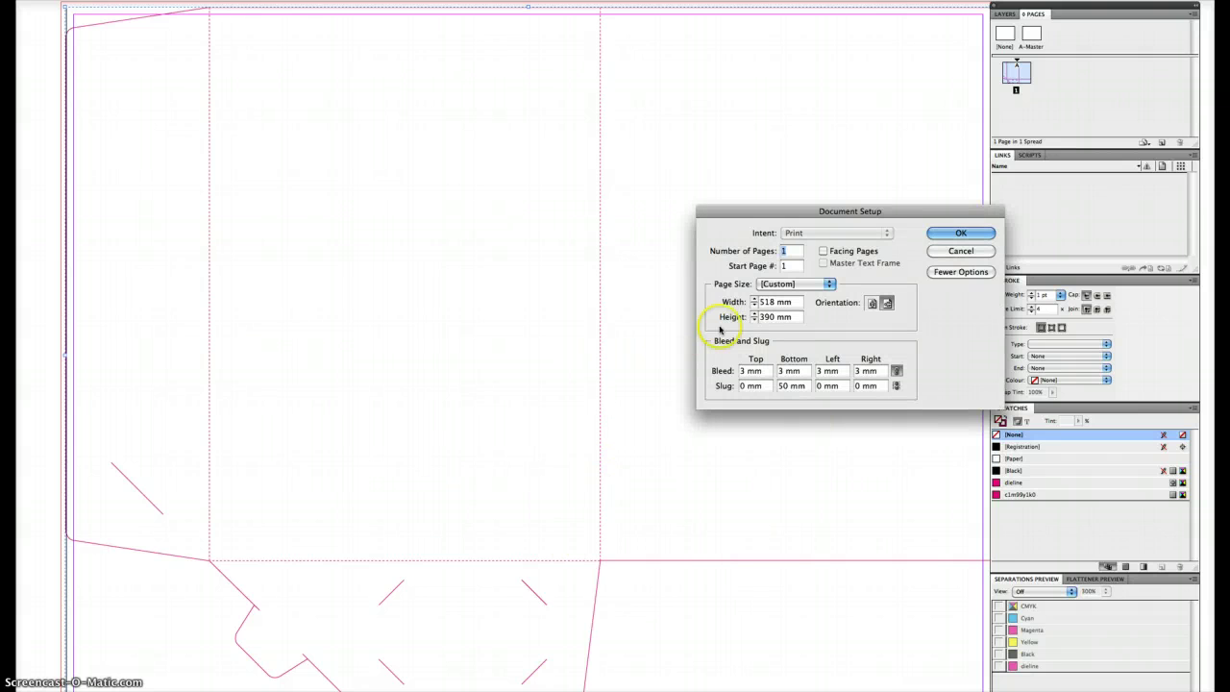
pyautogui.click(772, 303)
pyautogui.write('.5')
pyautogui.press('Tab')
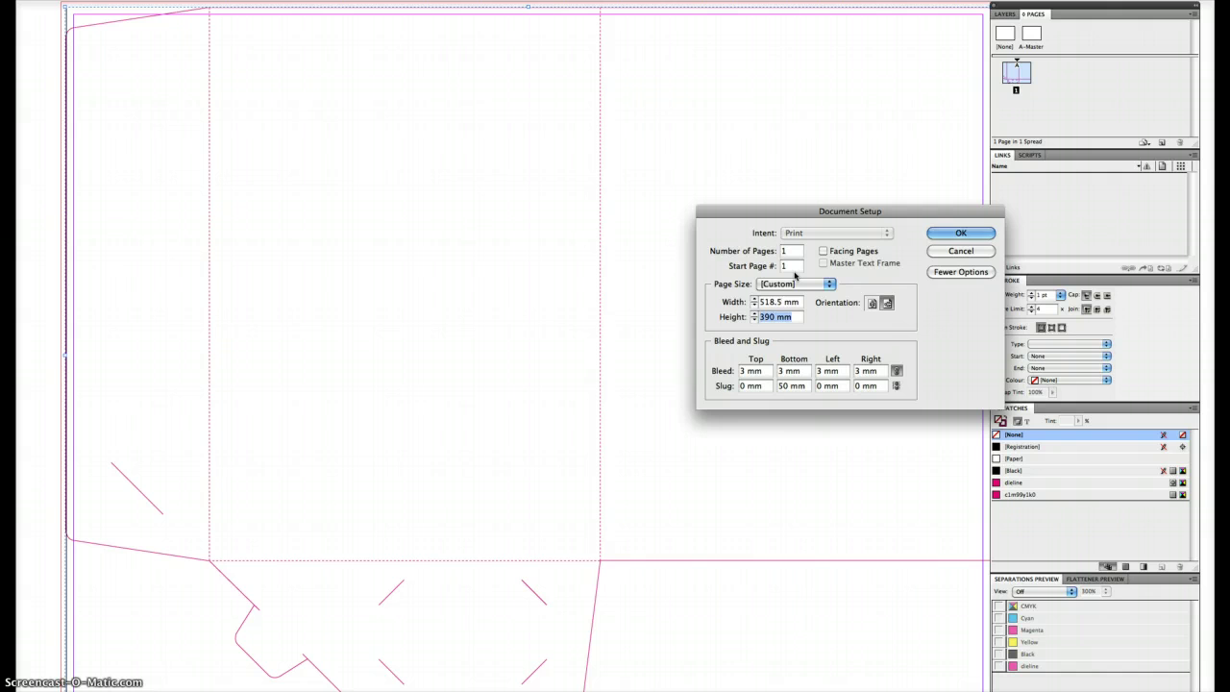
pyautogui.write('0')
pyautogui.press('BackSpace')
pyautogui.write('390mm')
pyautogui.press('Return')
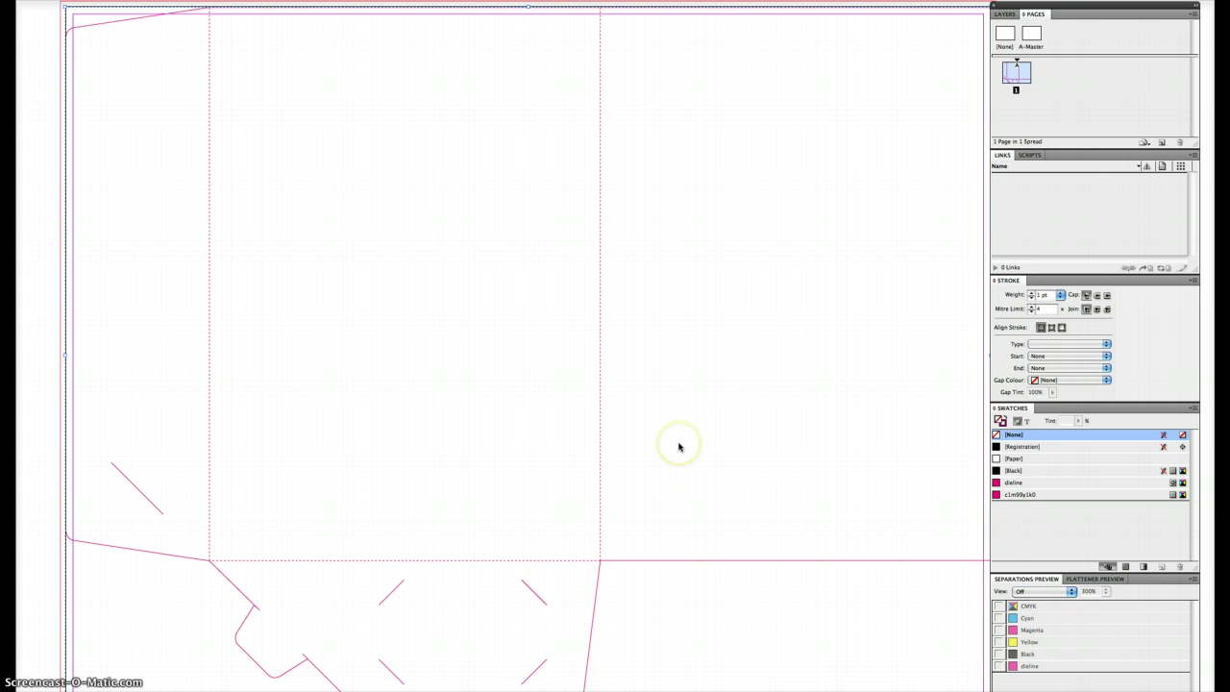
# - Check the die line against the page's top right corner and refine the page size to 518.957 × 390.3 mm
pyautogui.hotkey('ctrl', 'a')
pyautogui.press('Return')
pyautogui.press('z')
pyautogui.moveTo(747, 211); pyautogui.dragTo(491, 269)
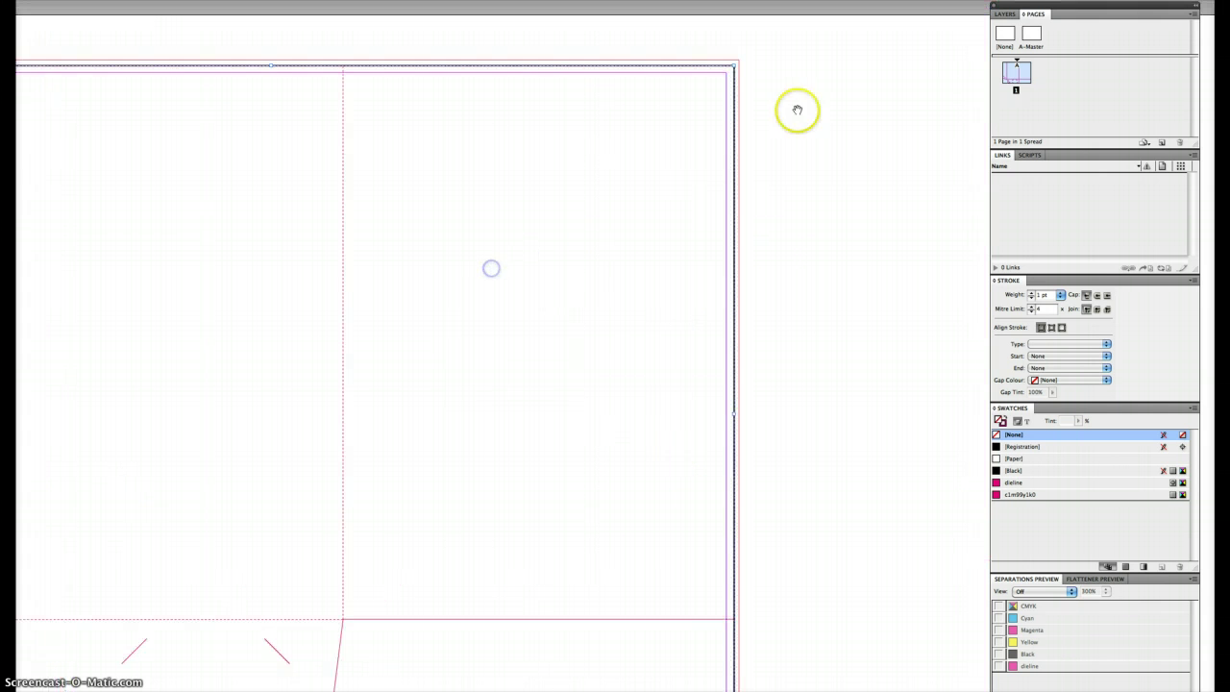
pyautogui.moveTo(756, 53); pyautogui.dragTo(667, 111)
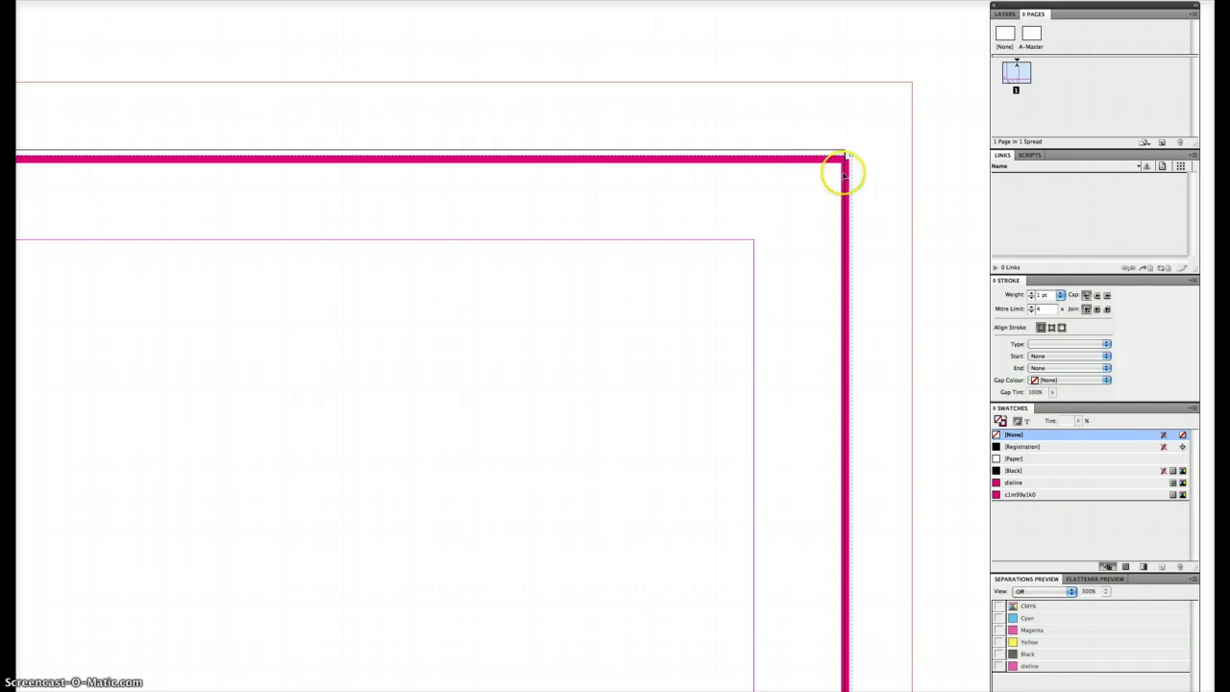
pyautogui.click(846, 175)
pyautogui.press('super+alt+p')
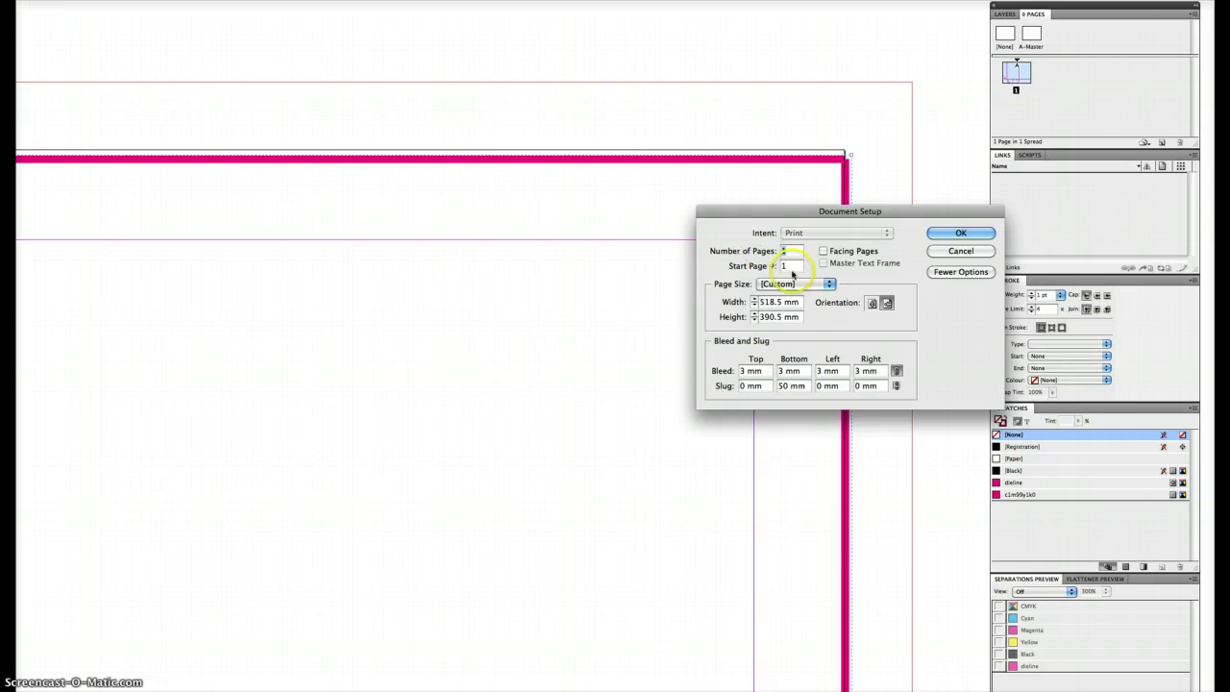
pyautogui.click(775, 302)
pyautogui.press('Delete')
pyautogui.write('957')
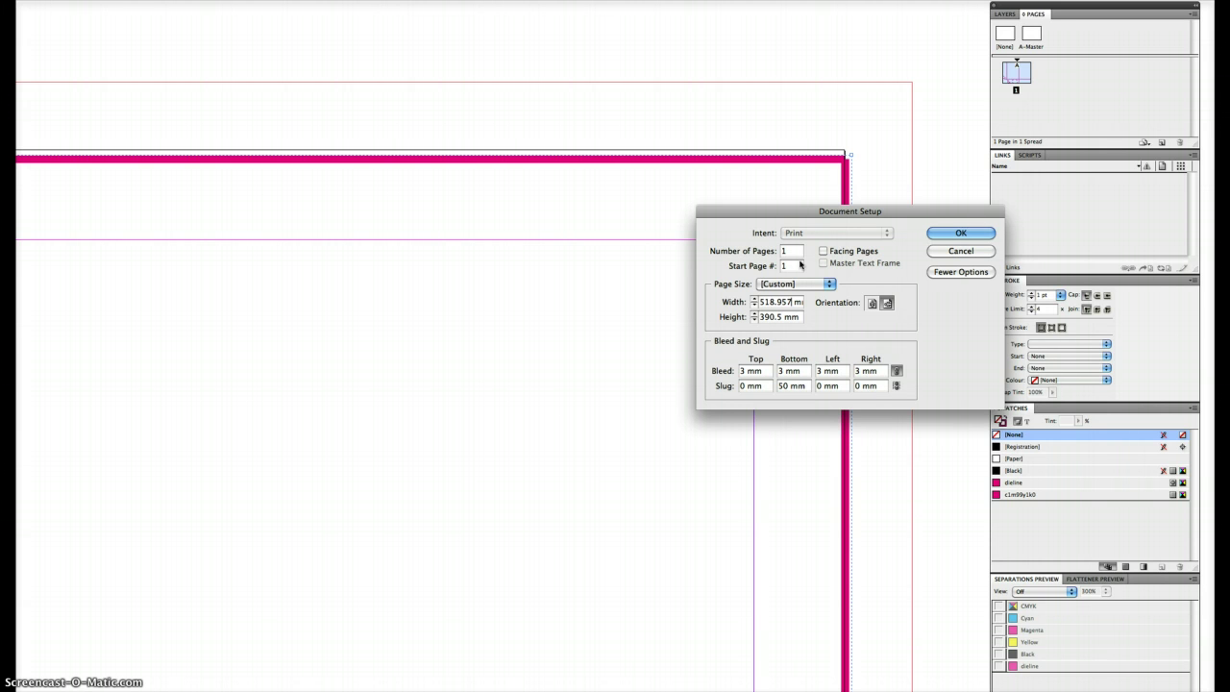
pyautogui.press('Tab')
pyautogui.press('BackSpace')
pyautogui.write('23')
pyautogui.press('BackSpace')
pyautogui.press('BackSpace')
pyautogui.write('3')
pyautogui.press('Return')
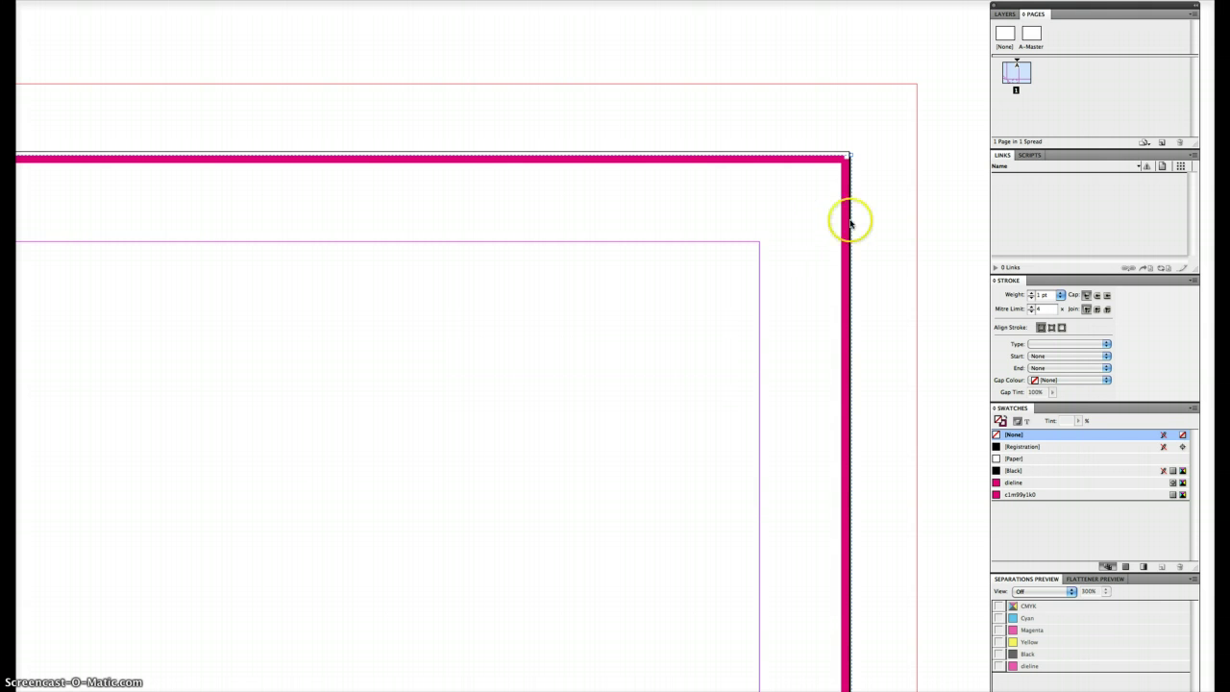
# - Examine how the die line meets the page edges at the top right corner, the lower left flap corner and the bottom
pyautogui.moveTo(847, 228); pyautogui.dragTo(849, 218)
pyautogui.press('super+0')
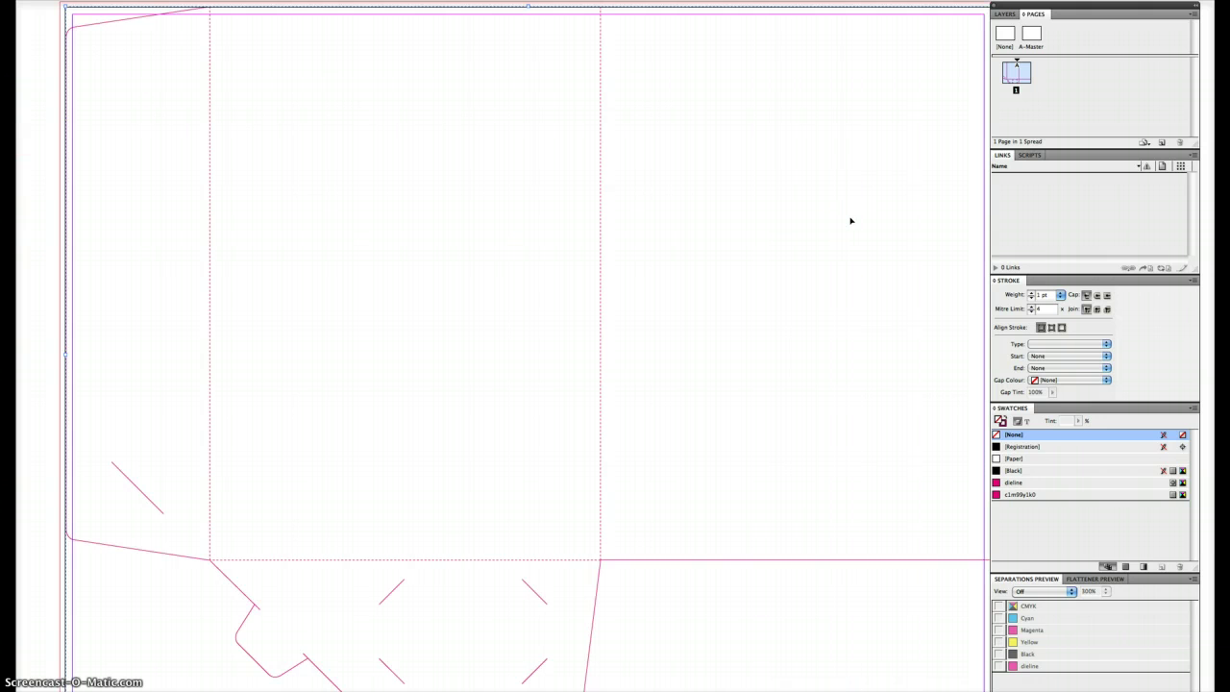
pyautogui.press('z')
pyautogui.moveTo(42, 461); pyautogui.dragTo(113, 562)
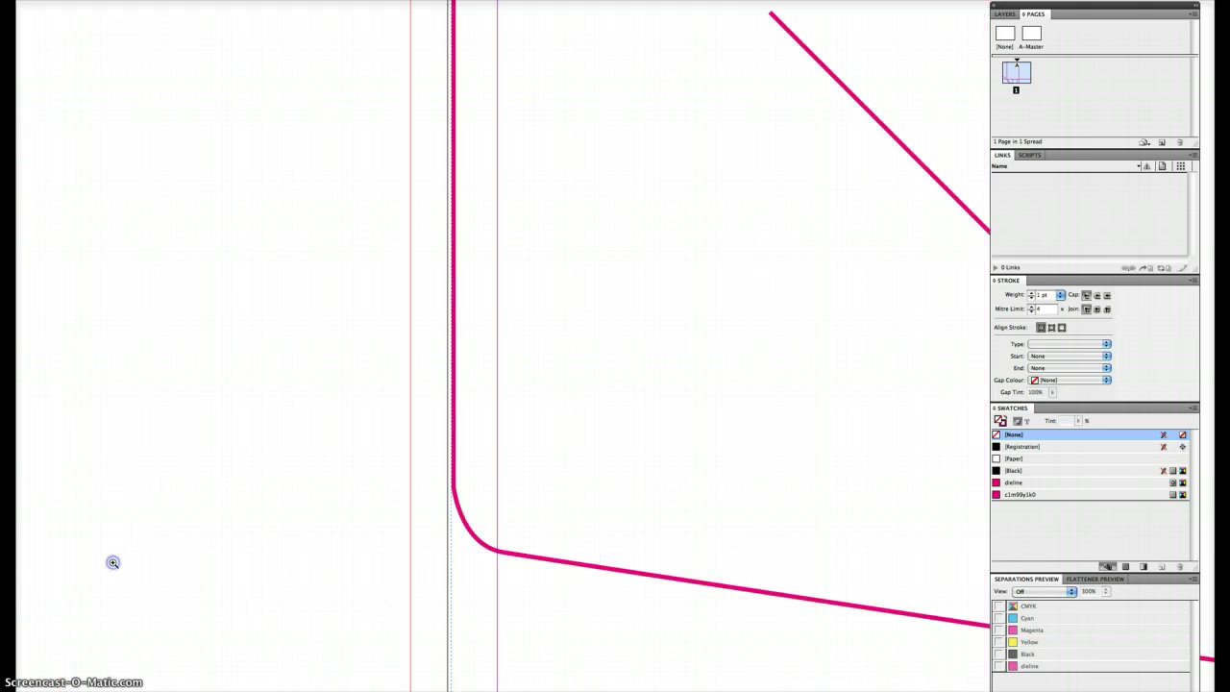
pyautogui.keyDown('alt'); pyautogui.click(113, 563); pyautogui.keyUp('alt')
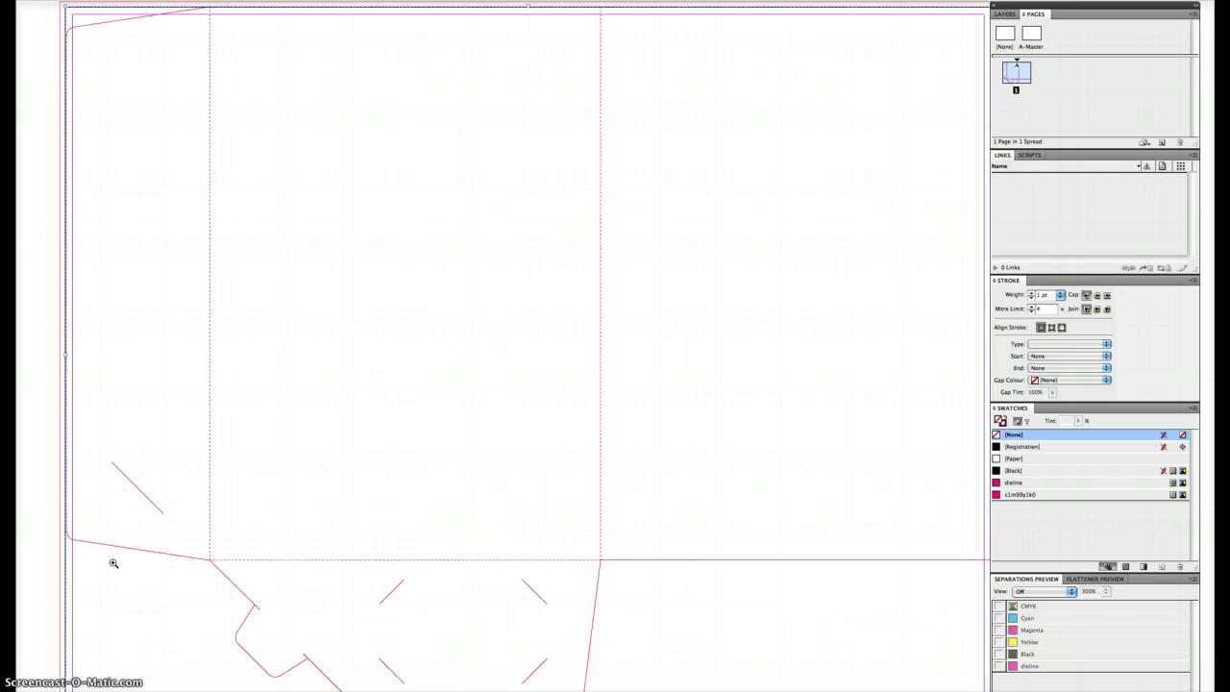
pyautogui.moveTo(501, 637); pyautogui.dragTo(507, 527)
pyautogui.moveTo(481, 569); pyautogui.dragTo(575, 639)
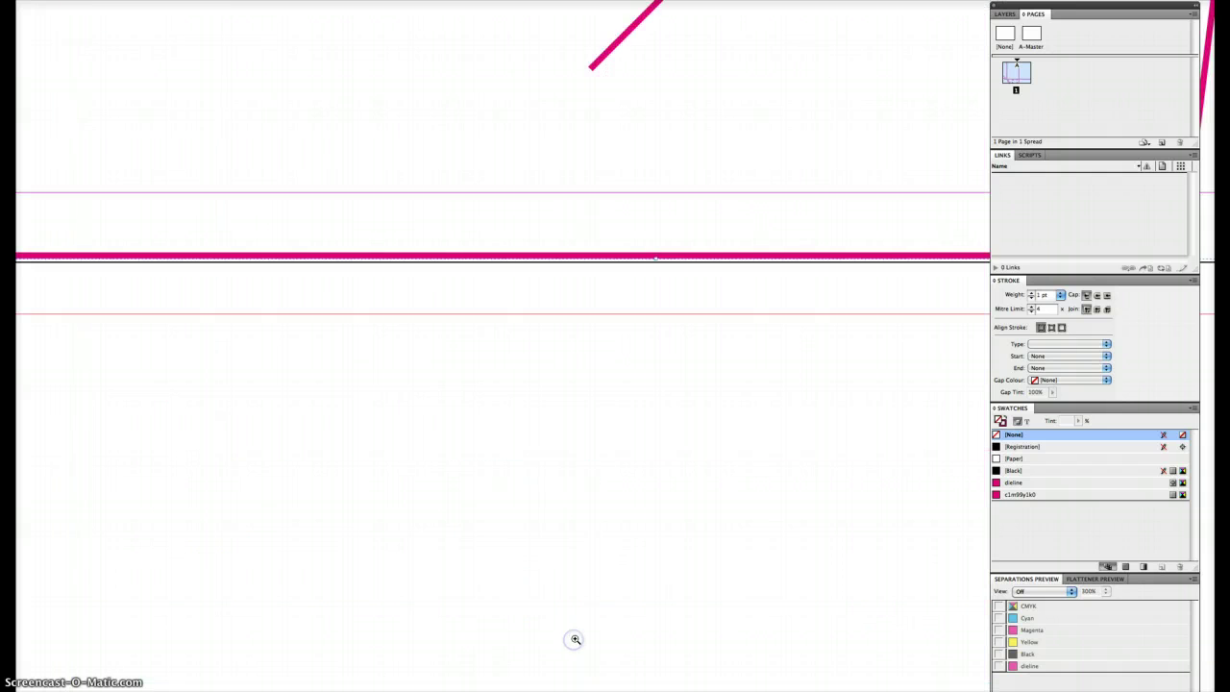
pyautogui.keyDown('alt'); pyautogui.click(575, 639); pyautogui.keyUp('alt')
pyautogui.keyDown('alt'); pyautogui.click(488, 475); pyautogui.keyUp('alt')
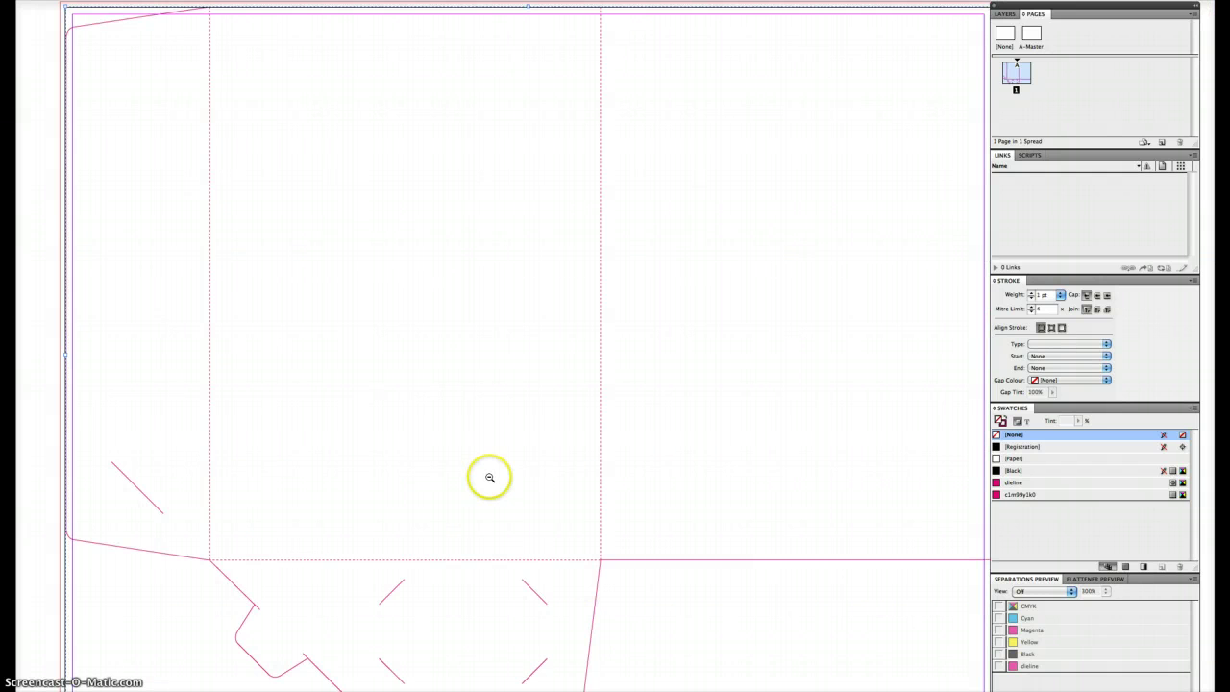
pyautogui.keyDown('alt'); pyautogui.click(543, 330); pyautogui.keyUp('alt')
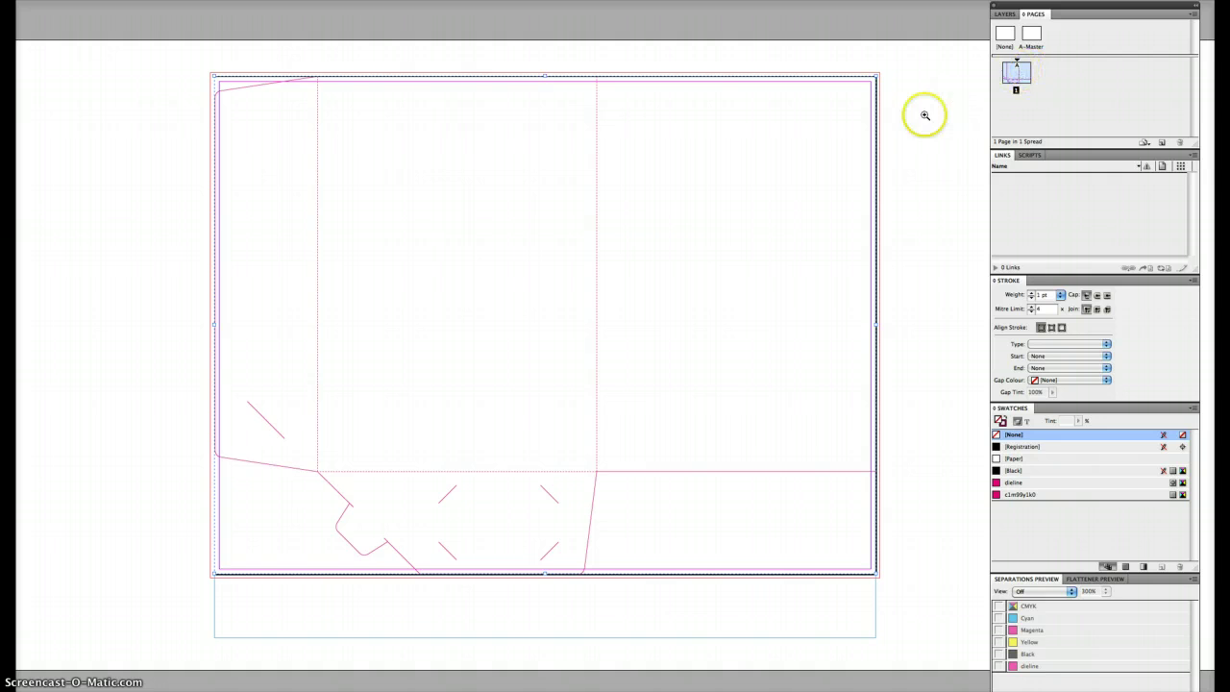
# - Add a new layer named Knife and rename Layer 1 to Art
pyautogui.click(1004, 14)
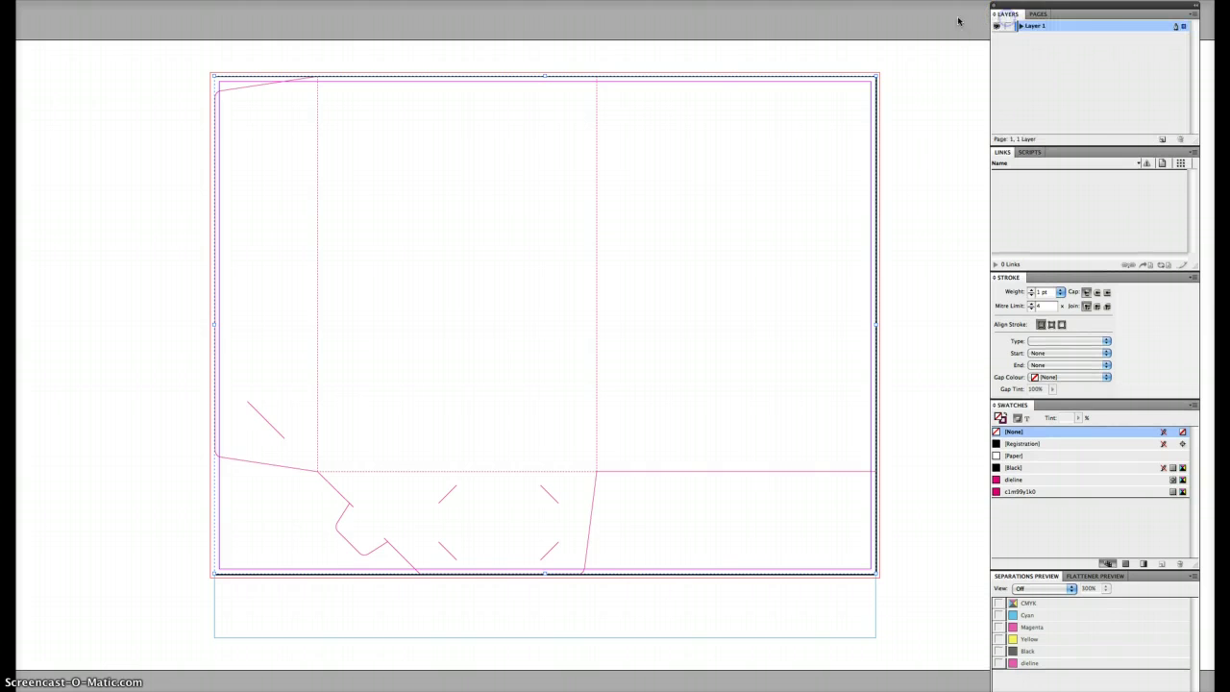
pyautogui.click(1161, 142)
pyautogui.doubleClick(1039, 27)
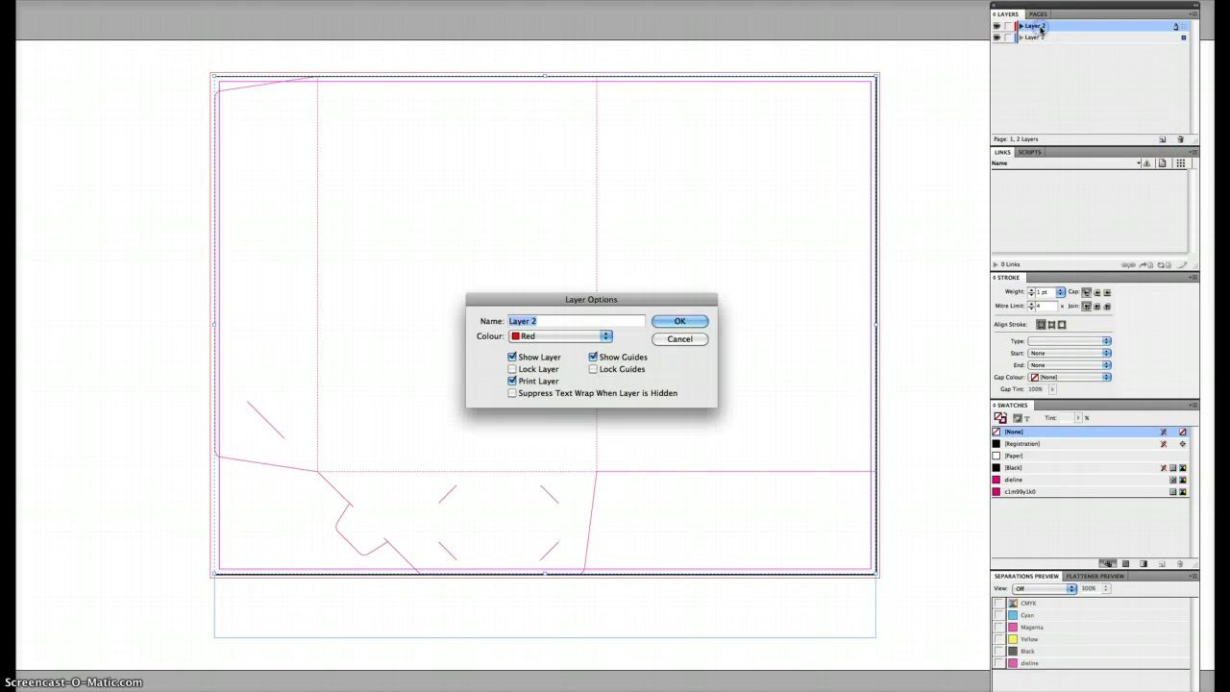
pyautogui.write('Knife')
pyautogui.press('Return')
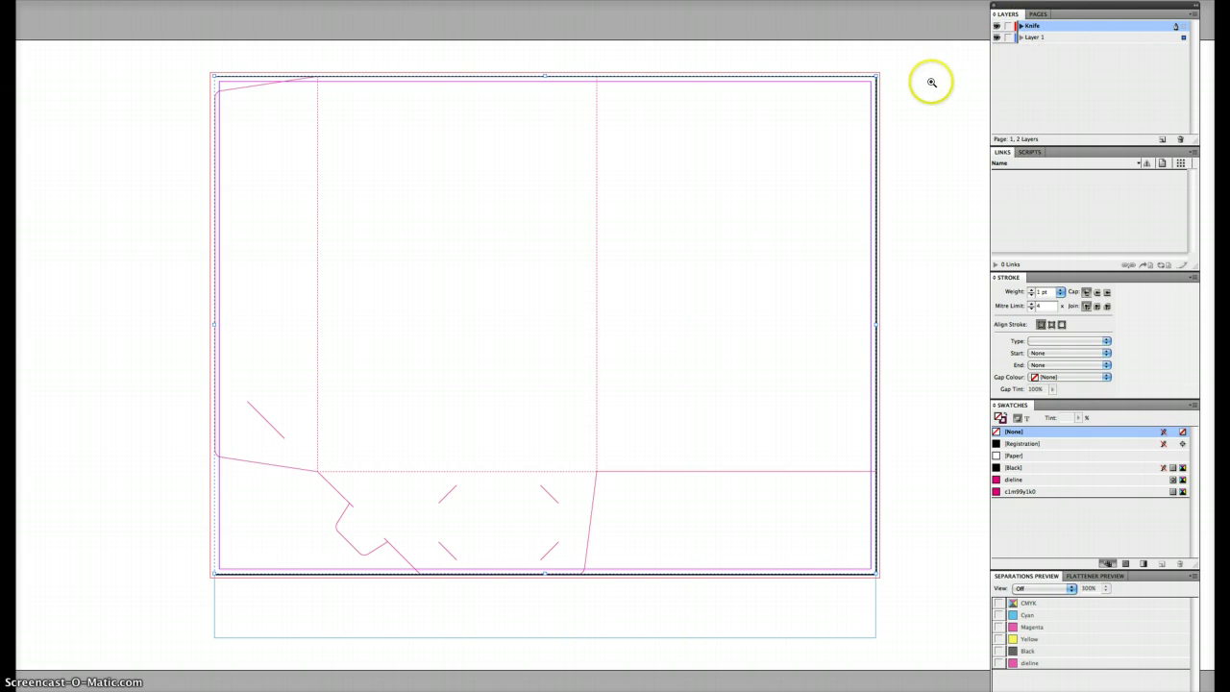
pyautogui.doubleClick(1043, 44)
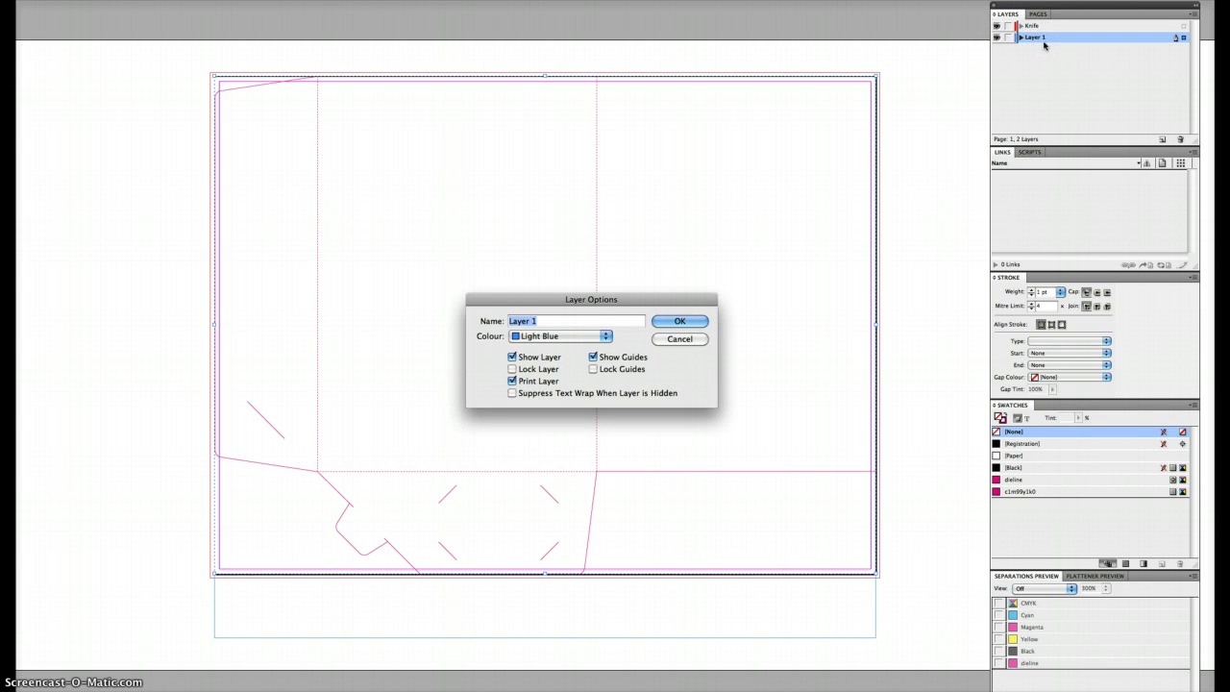
pyautogui.press('Return')
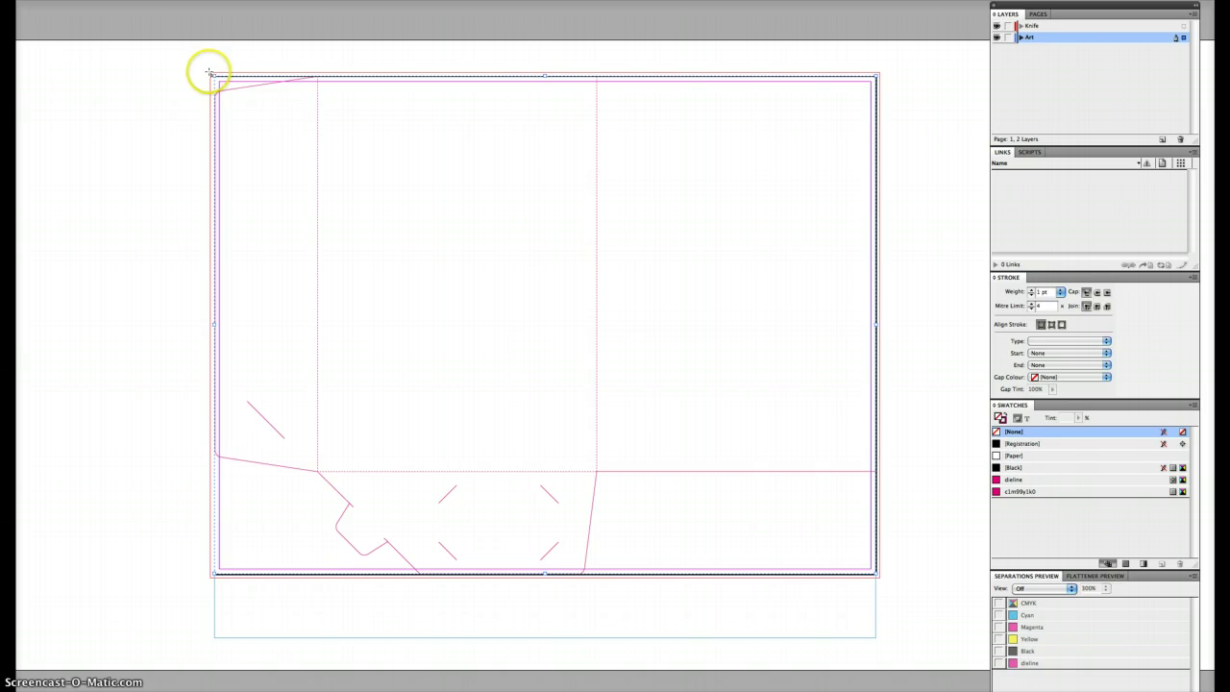
# - Draw a Black-filled rectangle out to the bleed on the Art layer and move the die line to the Knife layer
pyautogui.moveTo(209, 73)
pyautogui.mouseDown()
pyautogui.moveTo(458, 282)
pyautogui.moveTo(878, 576)
pyautogui.mouseUp()
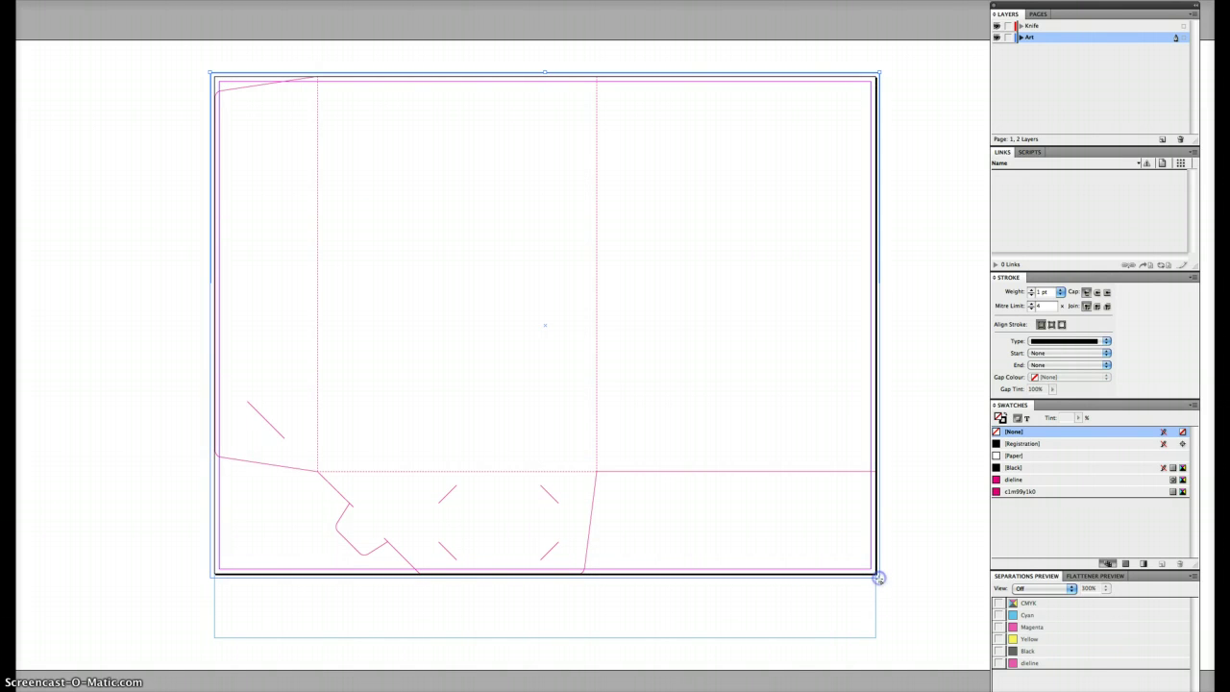
pyautogui.click(1003, 415)
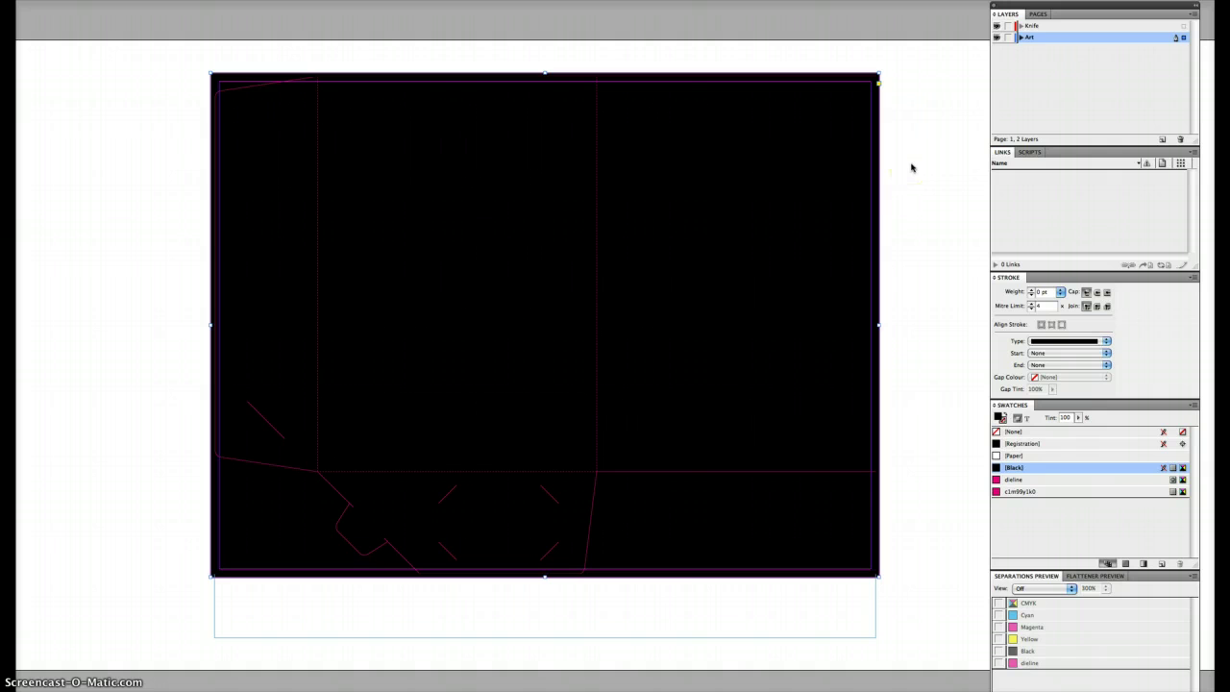
pyautogui.moveTo(925, 67)
pyautogui.mouseDown()
pyautogui.moveTo(191, 647)
pyautogui.moveTo(179, 585)
pyautogui.moveTo(192, 580)
pyautogui.mouseUp()
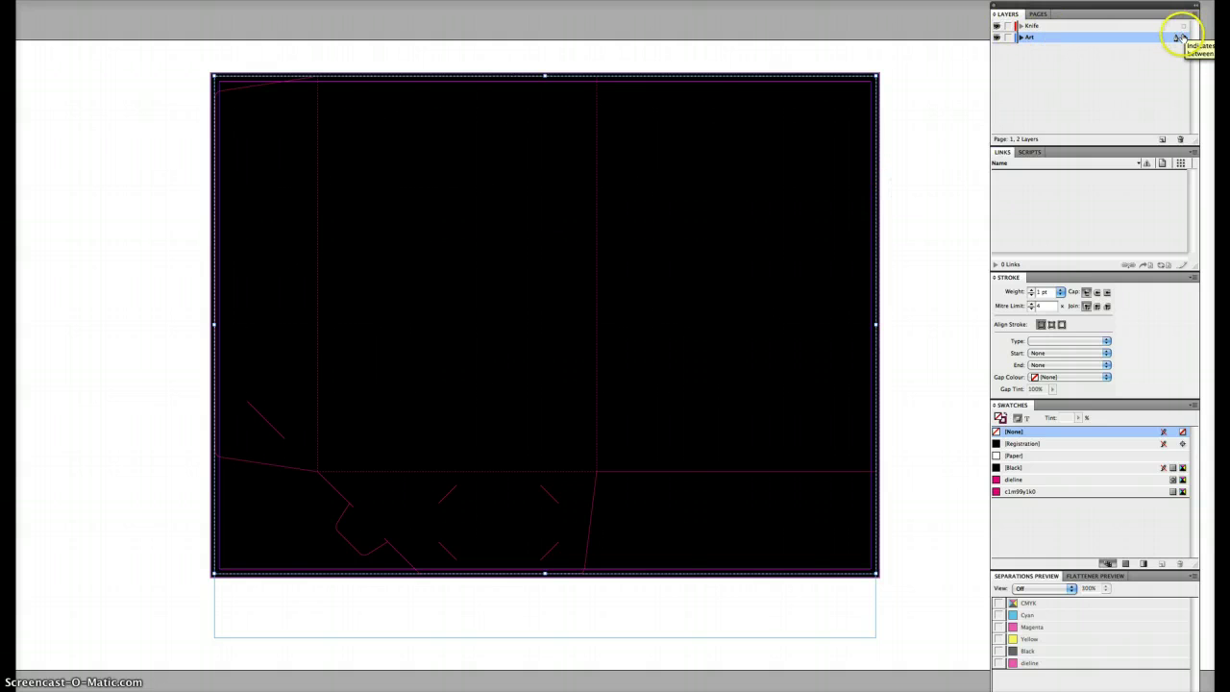
pyautogui.moveTo(1182, 39); pyautogui.dragTo(1181, 27)
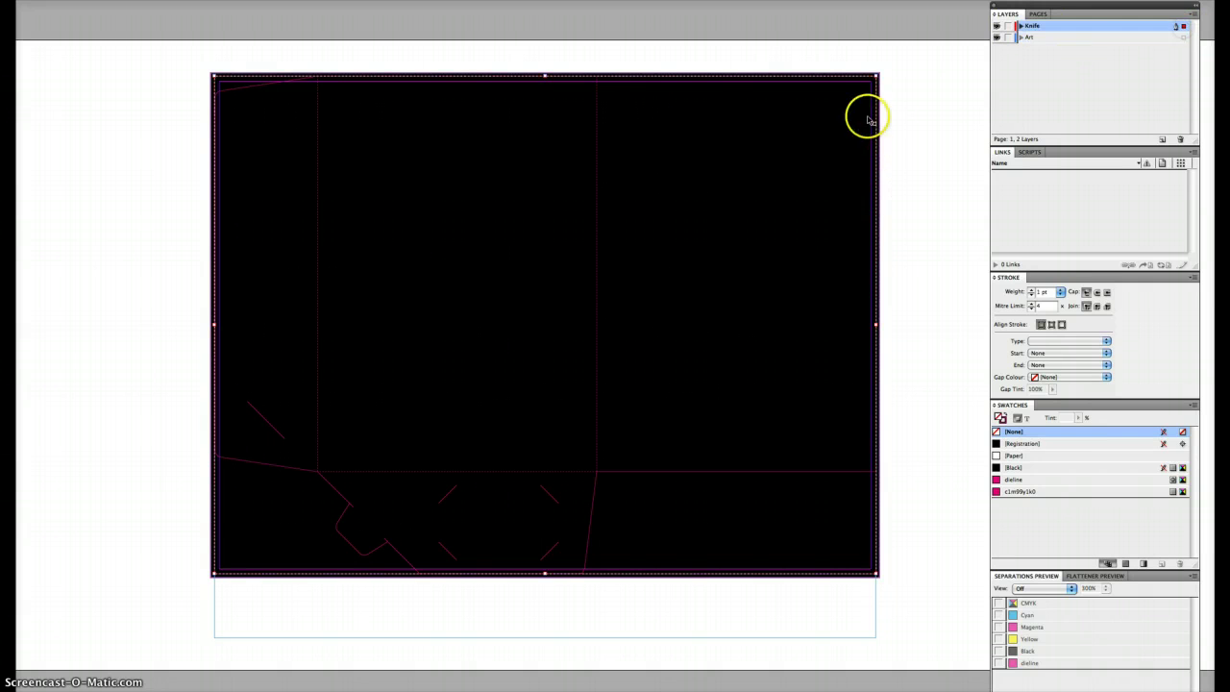
pyautogui.click(923, 82)
# - Start a new colour swatch from the PANTONE solid coated library and choose PANTONE Red 032 C
pyautogui.press('z')
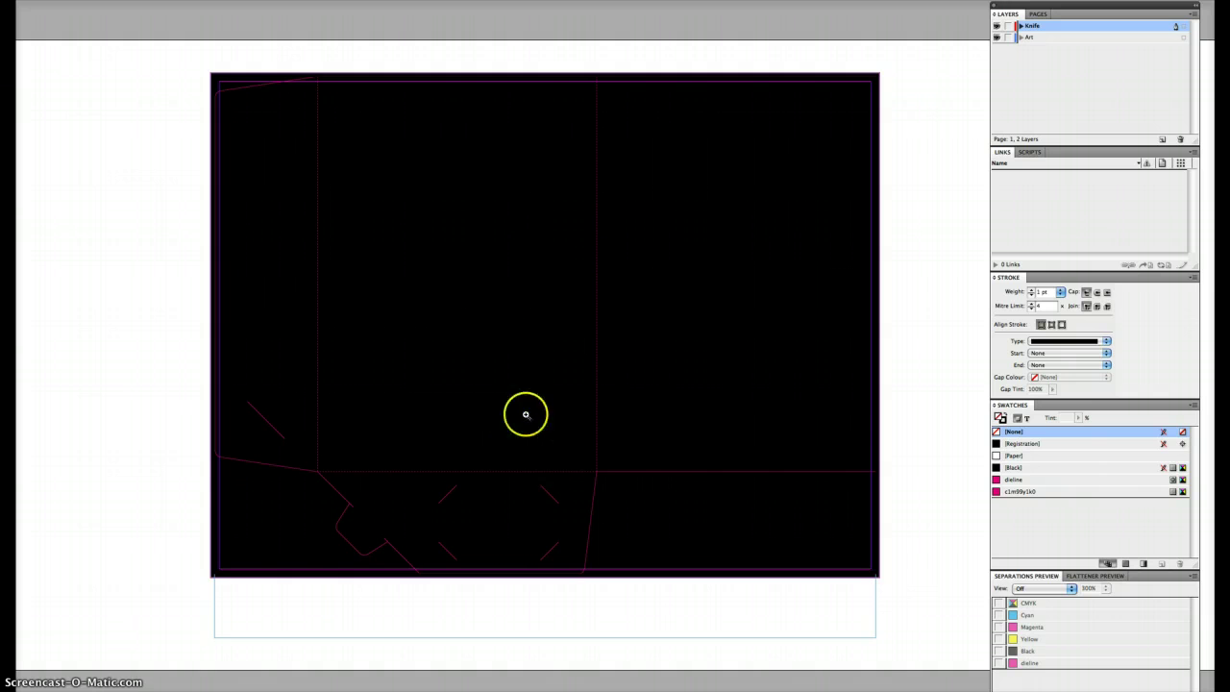
pyautogui.moveTo(526, 415); pyautogui.dragTo(639, 507)
pyautogui.moveTo(529, 377); pyautogui.dragTo(711, 497)
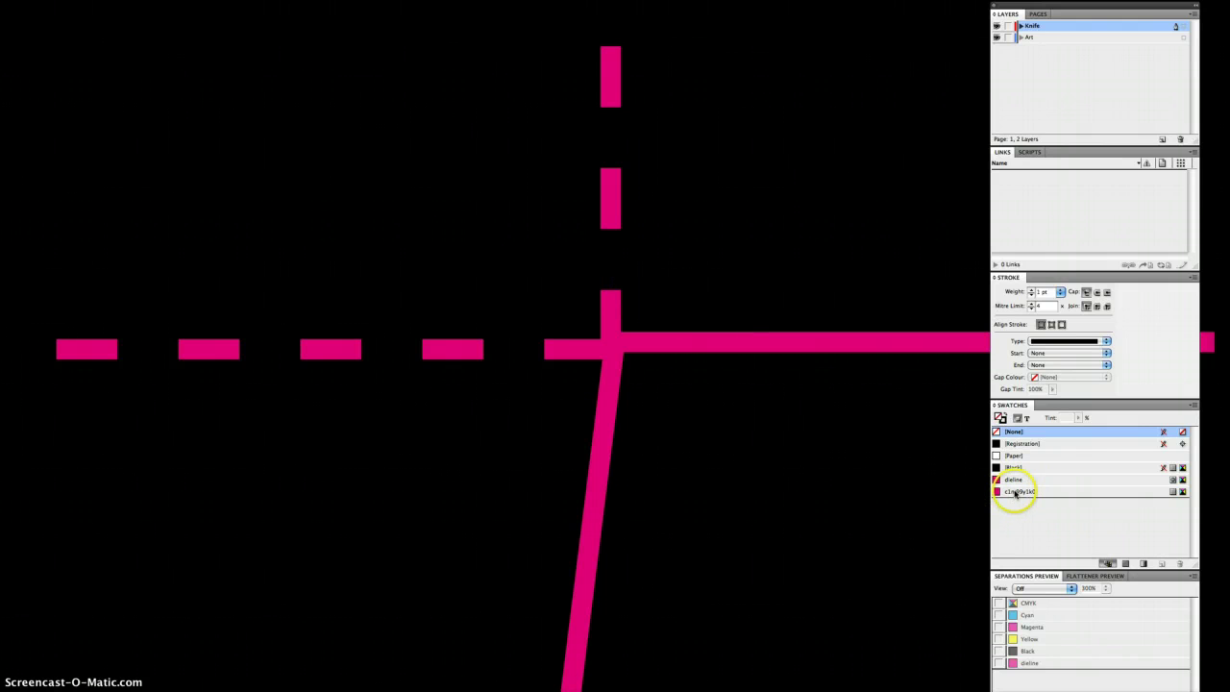
pyautogui.click(1002, 423)
pyautogui.click(1004, 431)
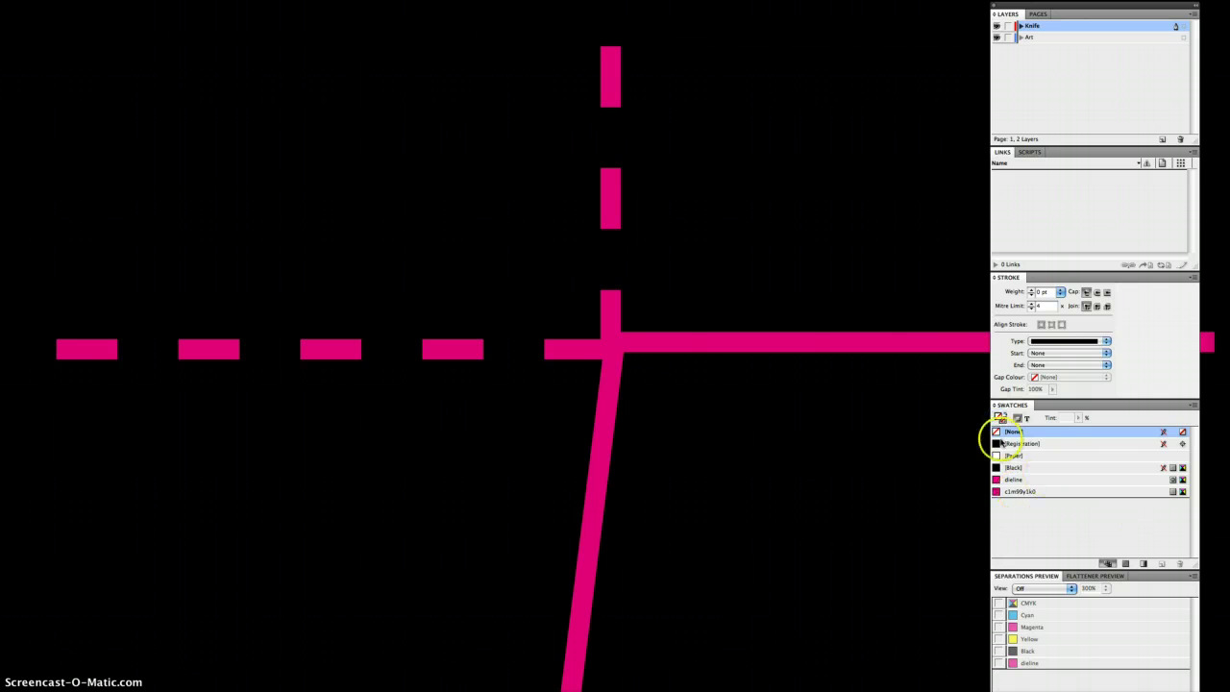
pyautogui.click(1192, 405)
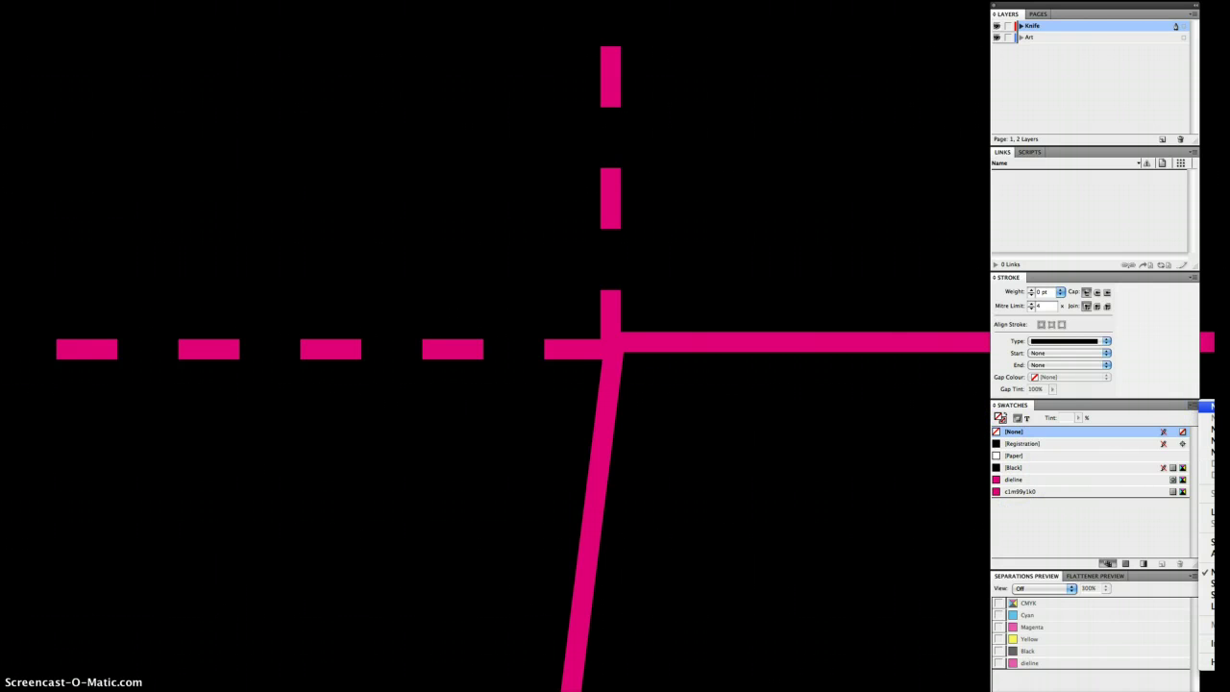
pyautogui.click(1207, 407)
pyautogui.click(598, 394)
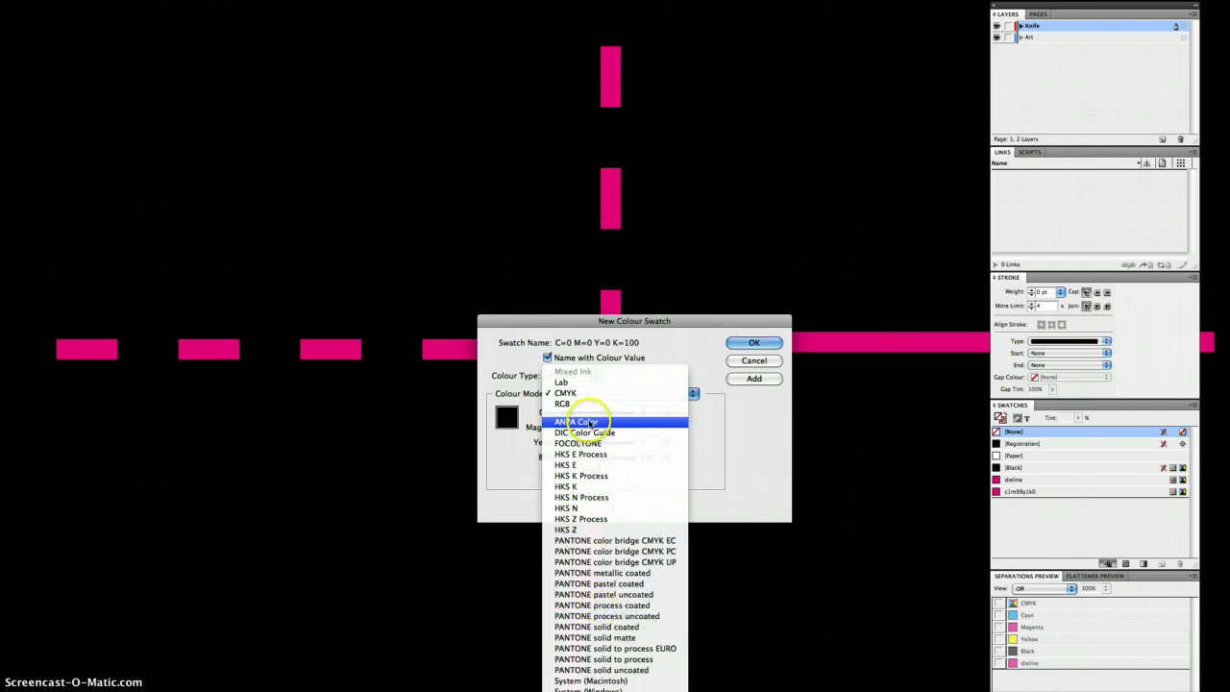
pyautogui.click(605, 626)
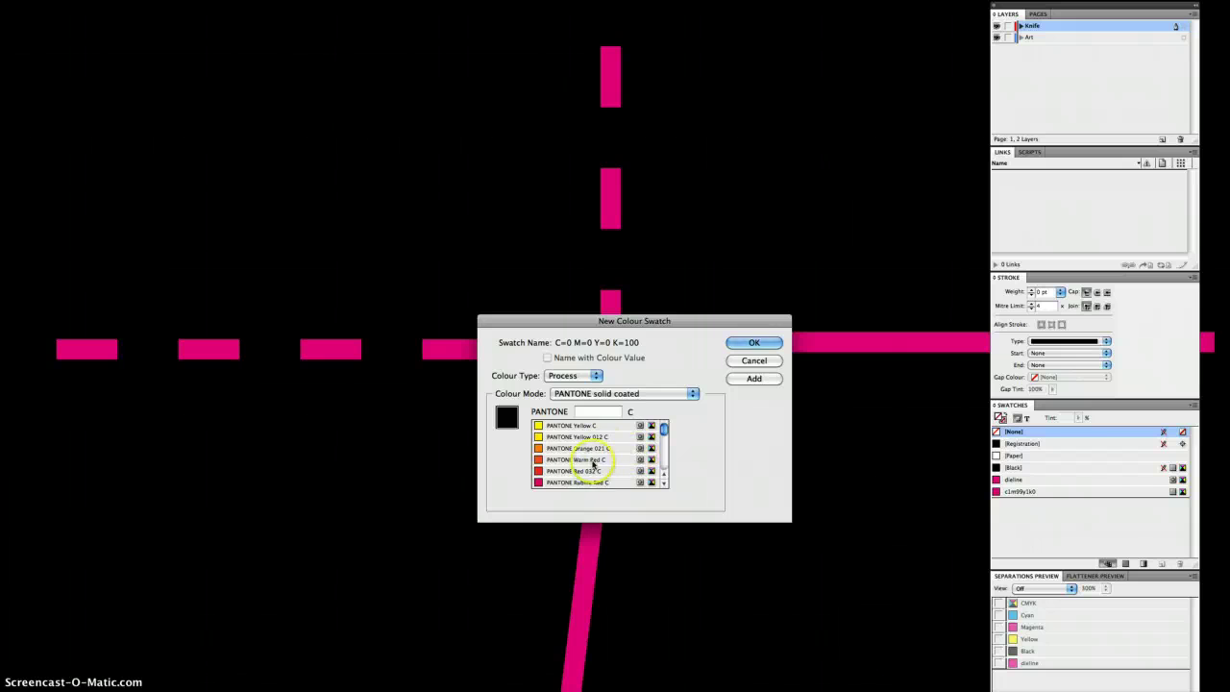
pyautogui.click(588, 470)
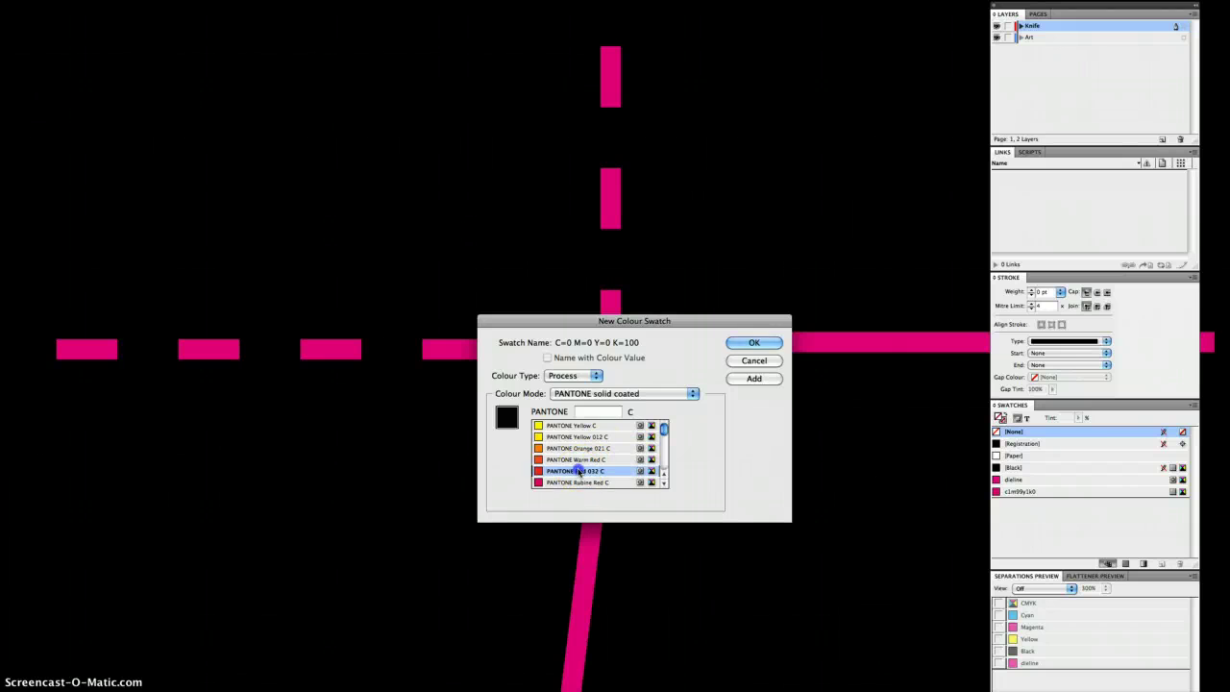
pyautogui.doubleClick(594, 411)
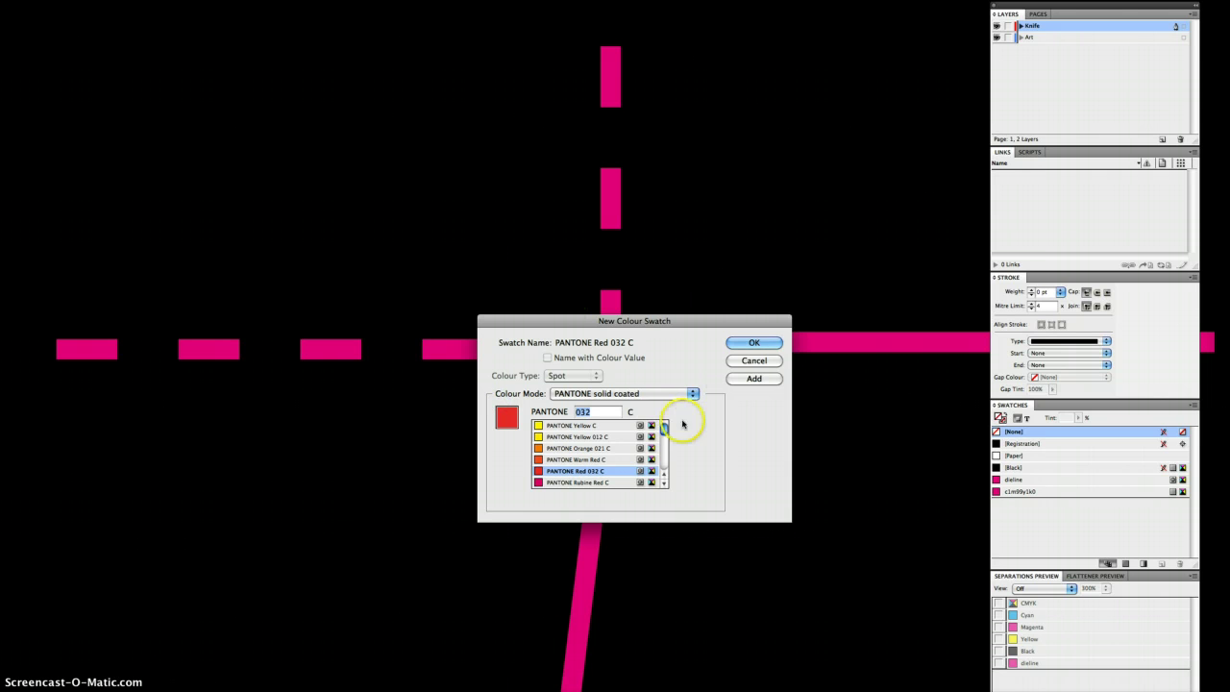
# - Switch the new spot swatch to CMYK colour mode, name it Knife and add it to the swatches
pyautogui.click(611, 393)
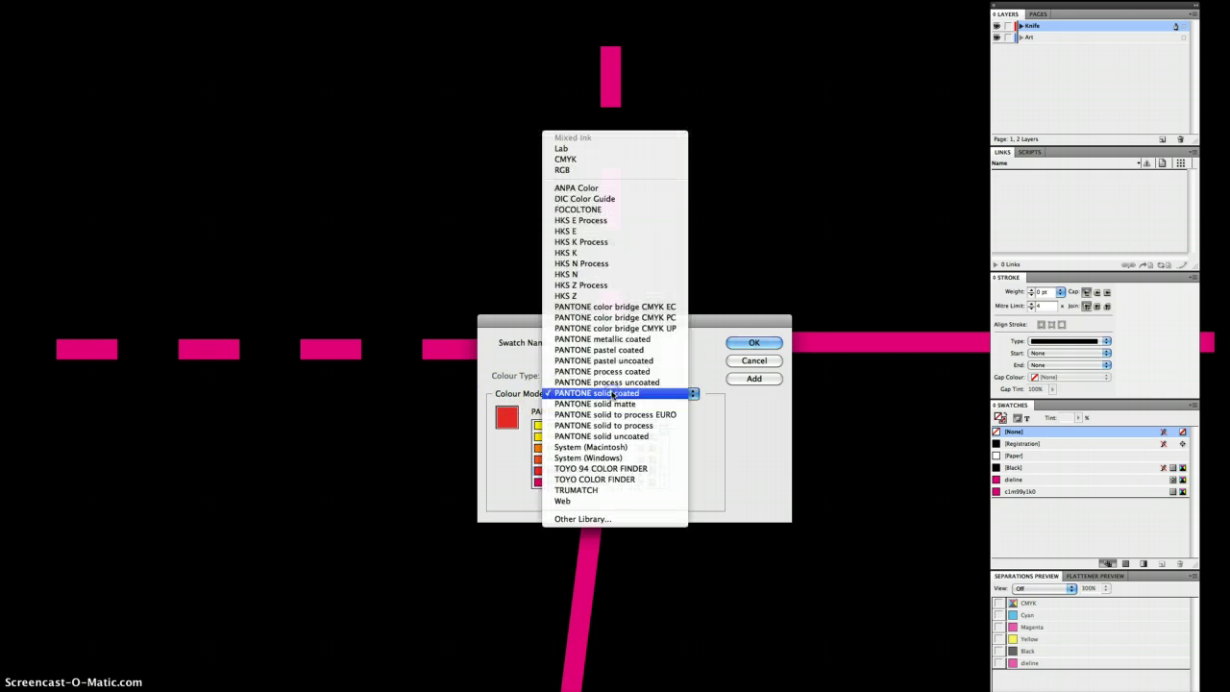
pyautogui.click(590, 159)
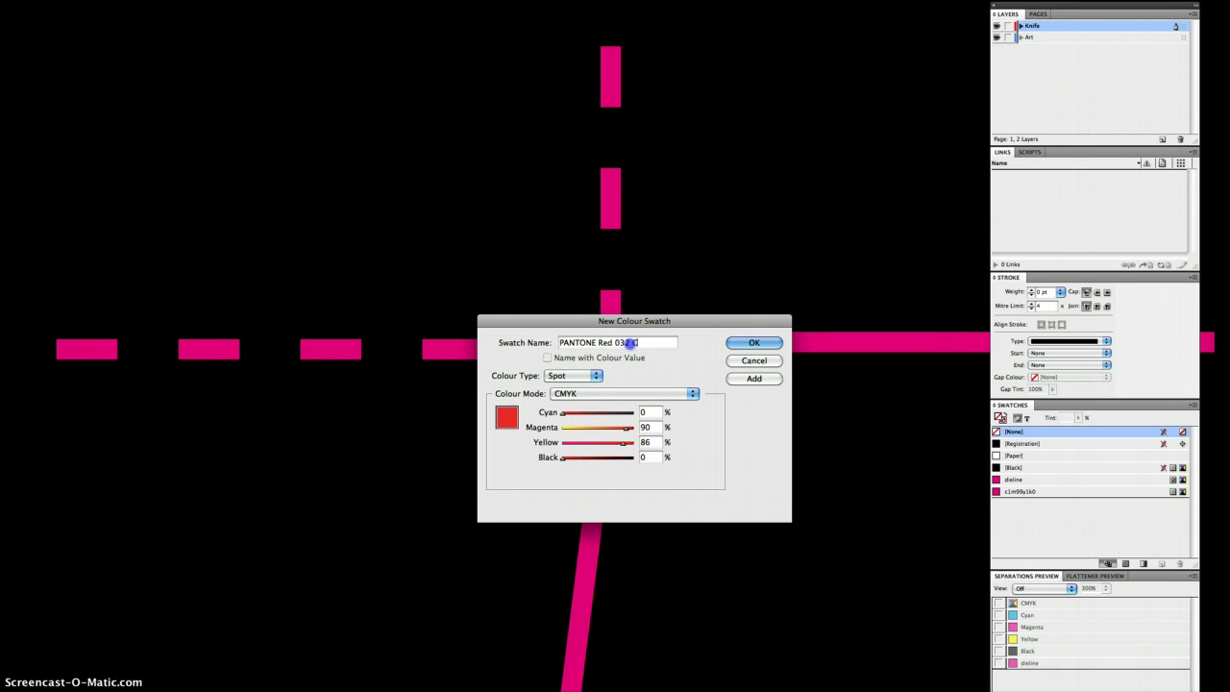
pyautogui.moveTo(634, 342); pyautogui.dragTo(543, 338)
pyautogui.write('Kn')
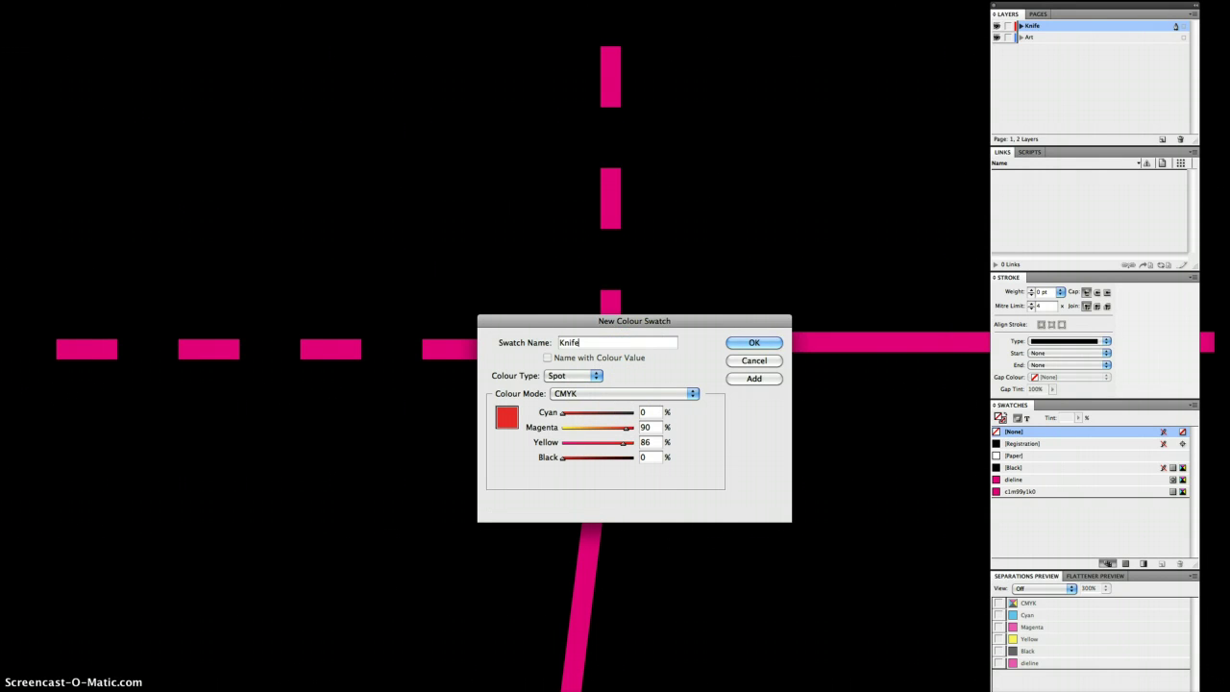
pyautogui.write('ife')
pyautogui.press('Return')
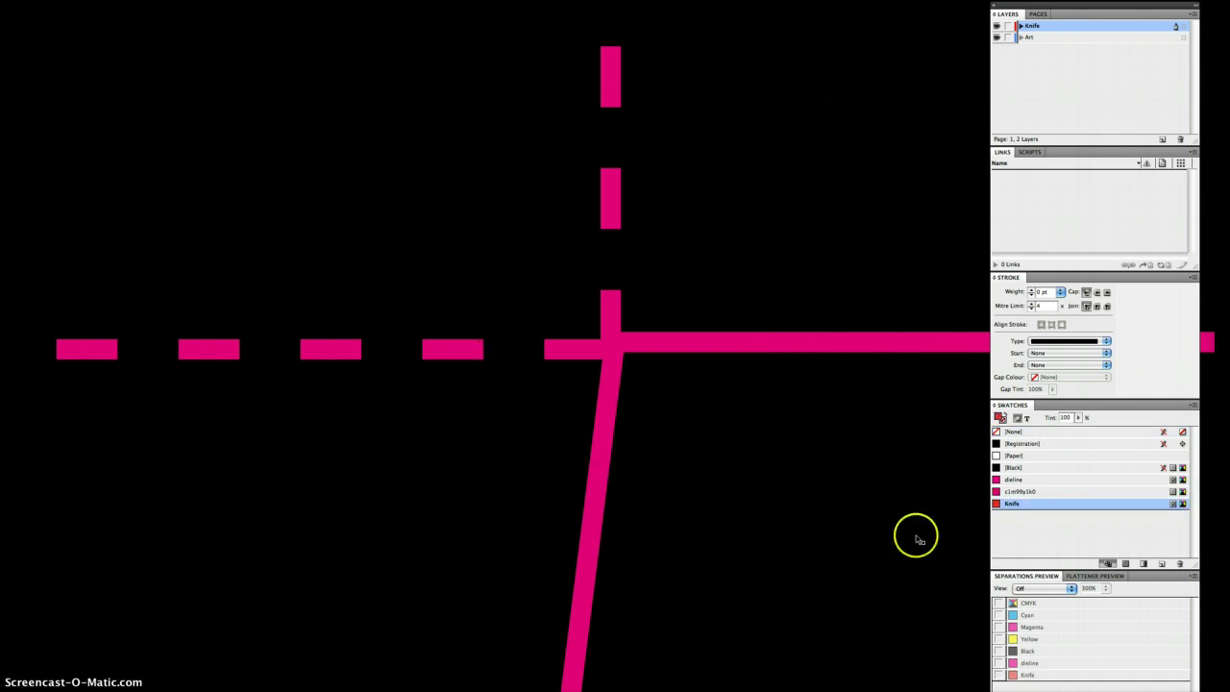
# - Delete the c1m99y1k0 swatch, replacing it with Knife, and delete the unused dieline swatch
pyautogui.moveTo(1019, 493); pyautogui.dragTo(1179, 563)
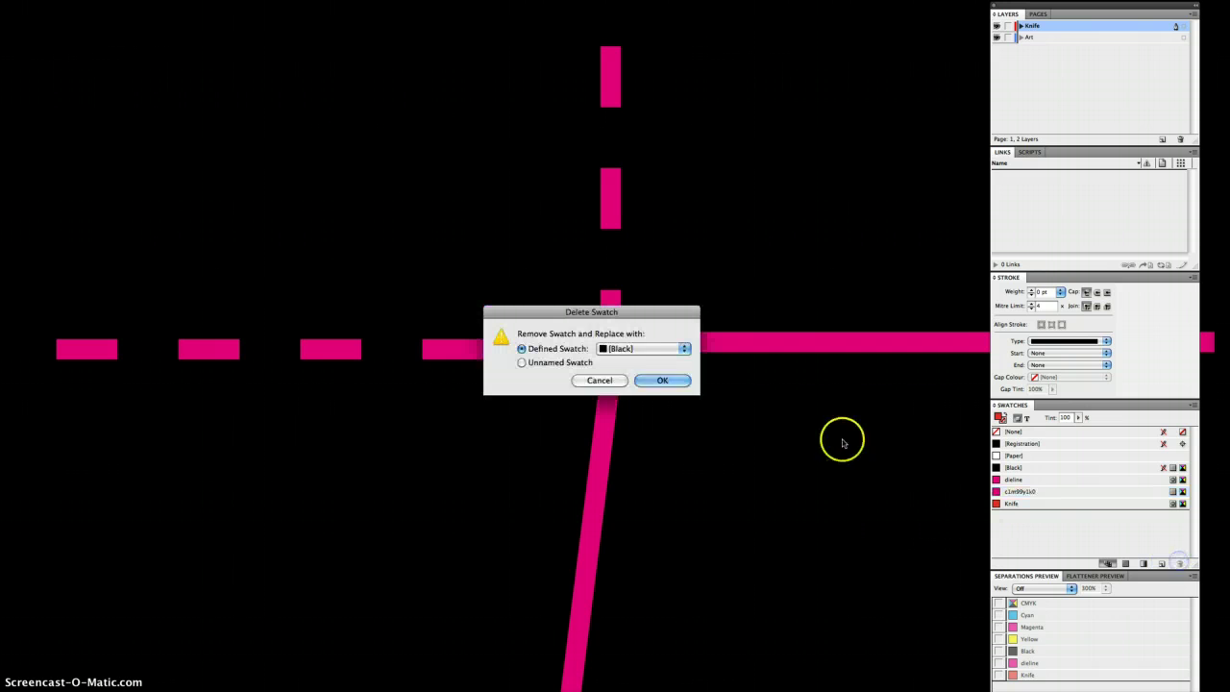
pyautogui.click(615, 348)
pyautogui.click(615, 421)
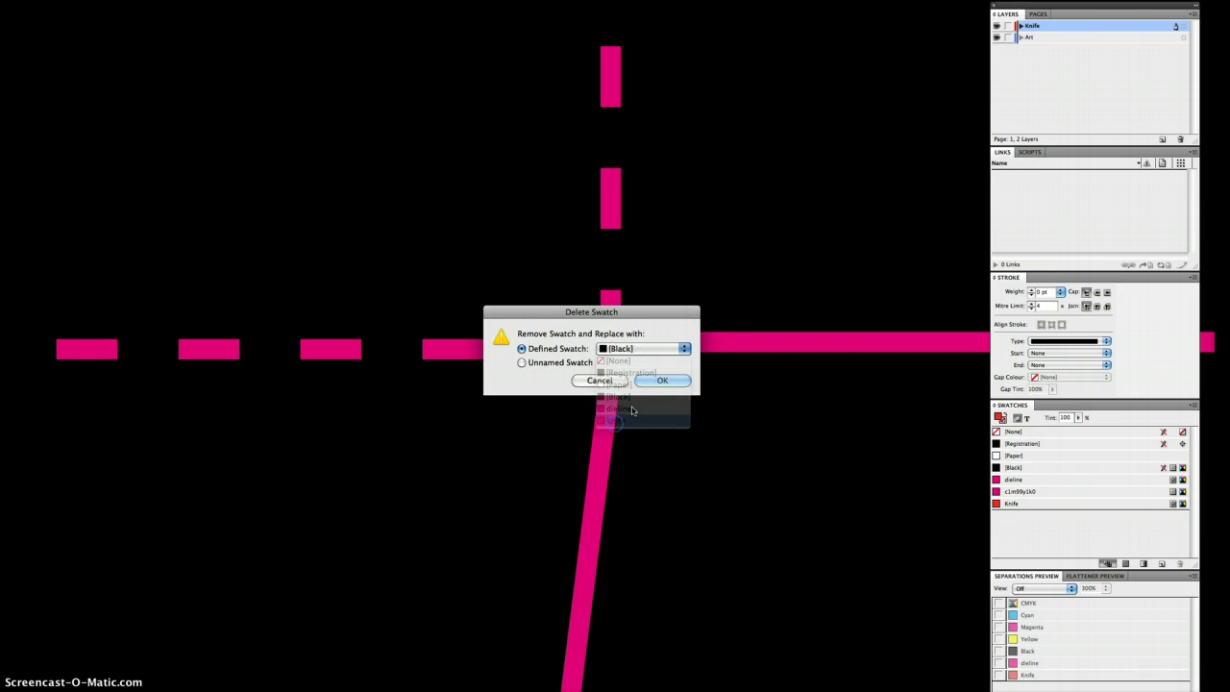
pyautogui.click(661, 381)
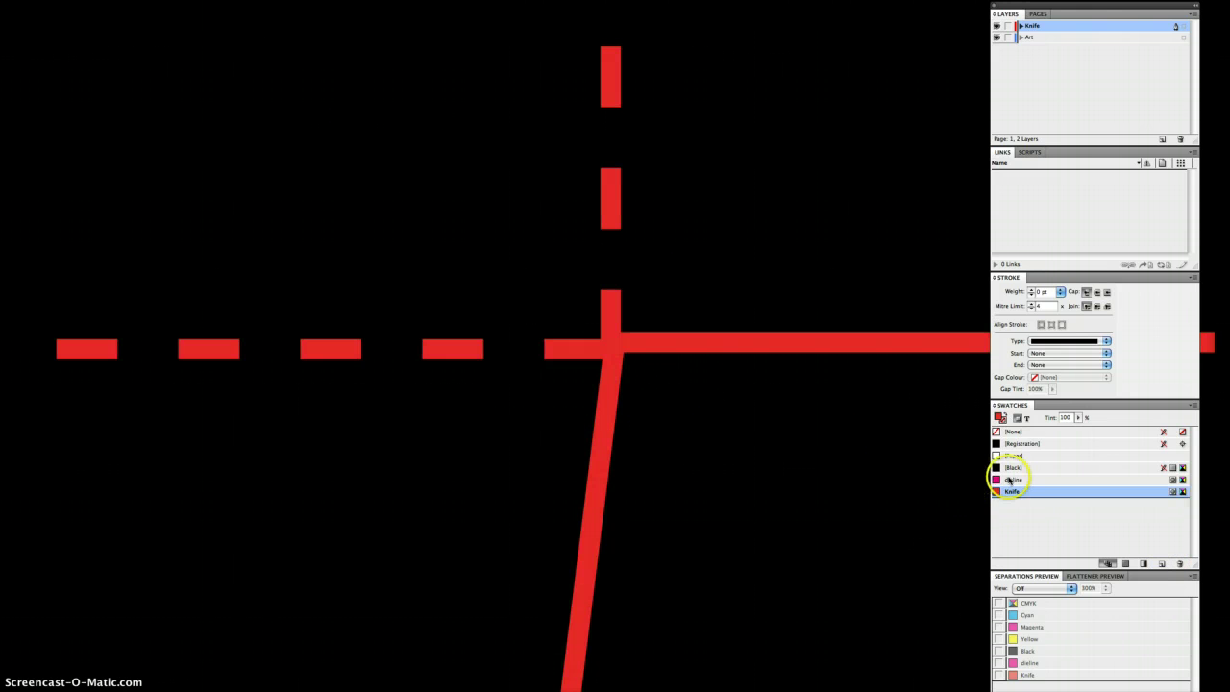
pyautogui.moveTo(1005, 479); pyautogui.dragTo(1179, 563)
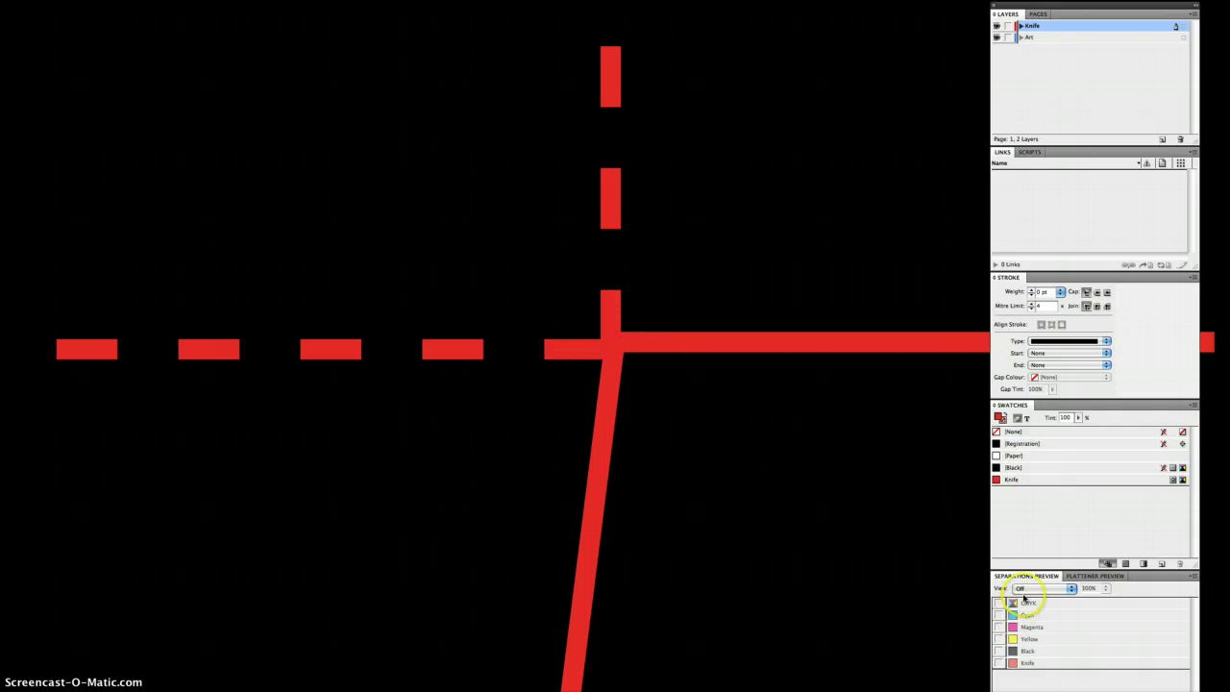
# - Preview the separations with the Knife plate hidden to check for knockout, and turn the preview off
pyautogui.click(1073, 588)
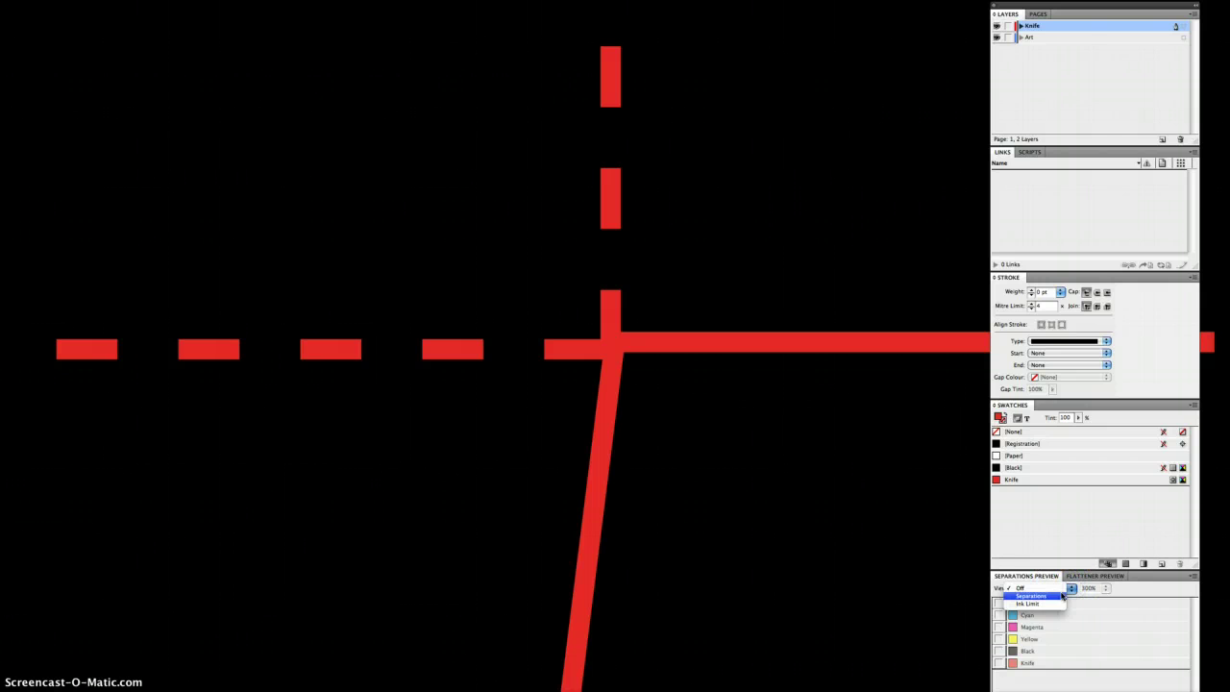
pyautogui.click(1062, 597)
pyautogui.click(1023, 664)
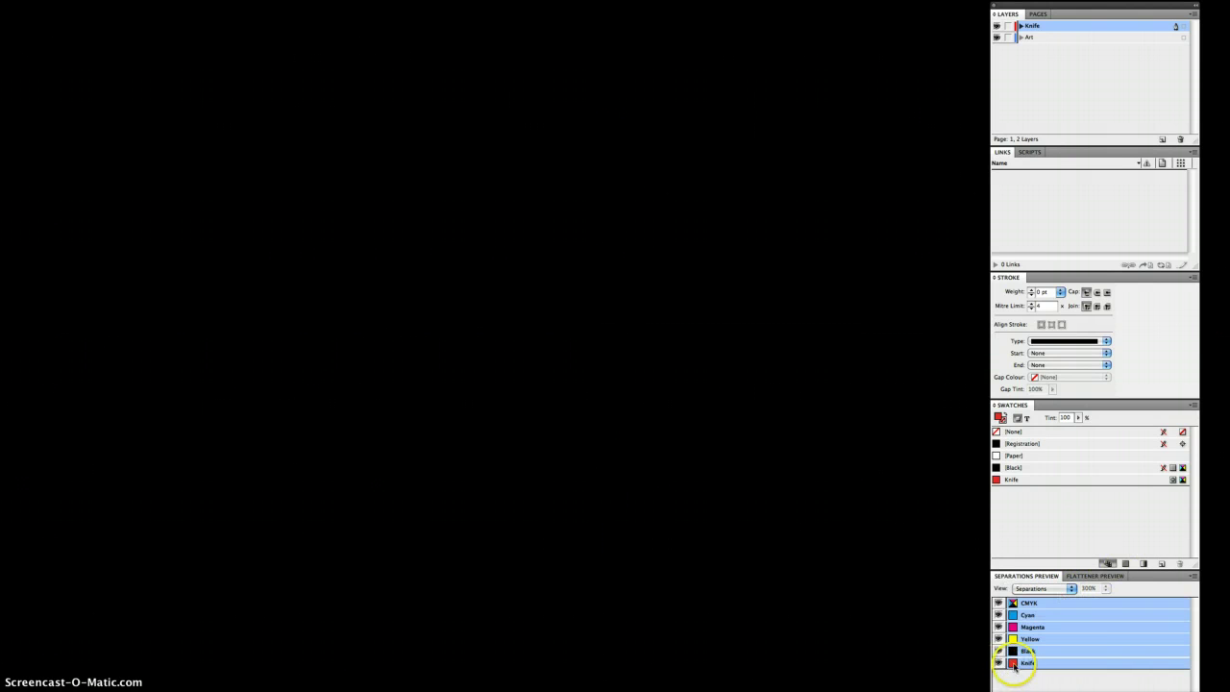
pyautogui.click(998, 664)
pyautogui.click(1039, 590)
pyautogui.click(1033, 576)
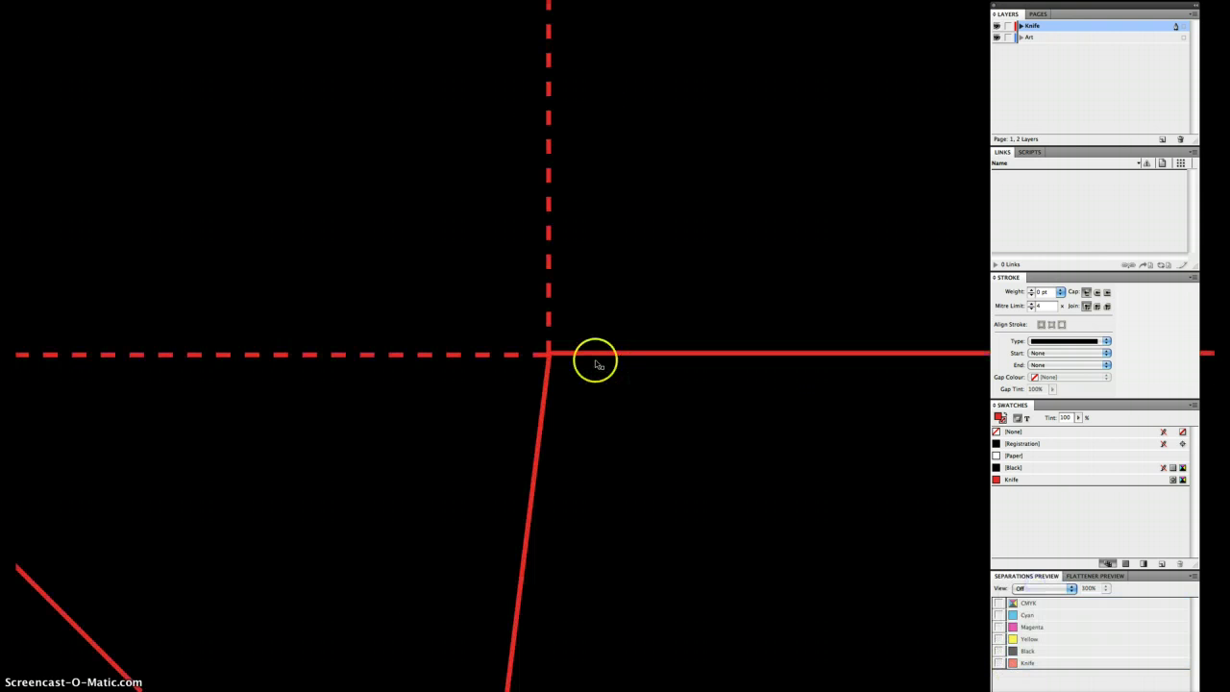
# - Select the die line artwork and preview the separations at its fold corner with the Knife plate hidden
pyautogui.keyDown('alt'); pyautogui.click(589, 362); pyautogui.keyUp('alt')
pyautogui.keyDown('alt'); pyautogui.click(590, 362); pyautogui.keyUp('alt')
pyautogui.keyDown('alt'); pyautogui.click(590, 361); pyautogui.keyUp('alt')
pyautogui.keyDown('alt'); pyautogui.click(590, 361); pyautogui.keyUp('alt')
pyautogui.keyDown('alt'); pyautogui.click(590, 361); pyautogui.keyUp('alt')
pyautogui.keyDown('alt'); pyautogui.click(590, 361); pyautogui.keyUp('alt')
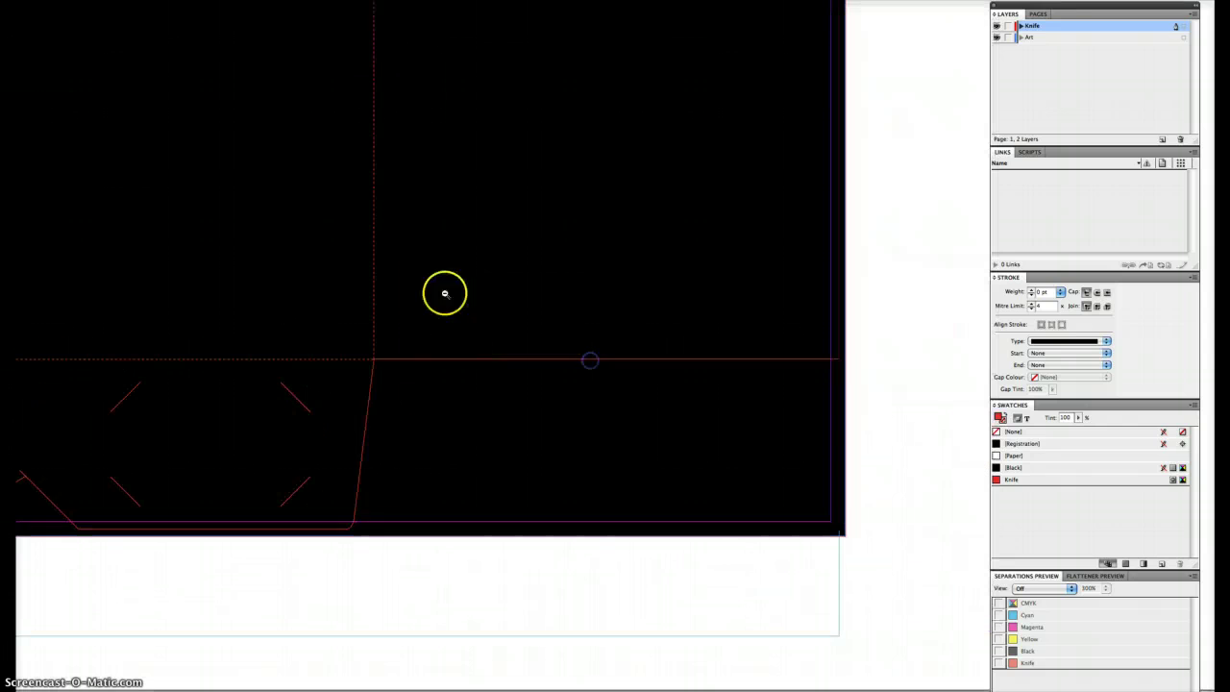
pyautogui.keyDown('alt'); pyautogui.click(404, 216); pyautogui.keyUp('alt')
pyautogui.press('super+minus')
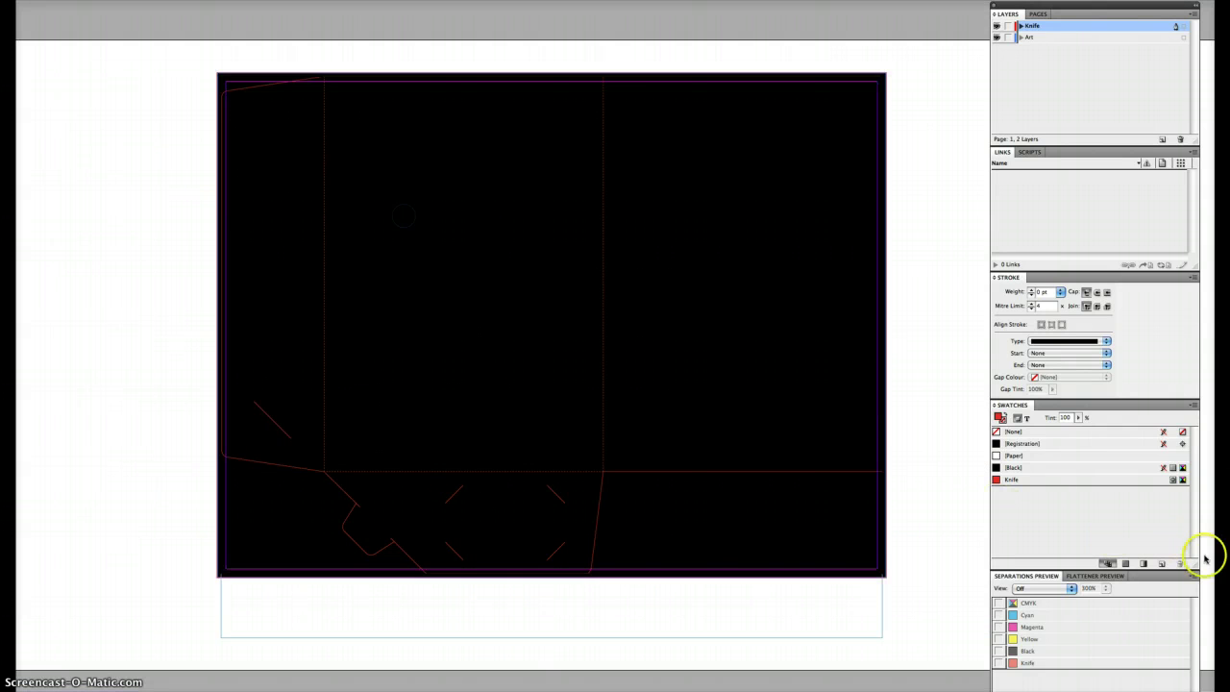
pyautogui.click(867, 472)
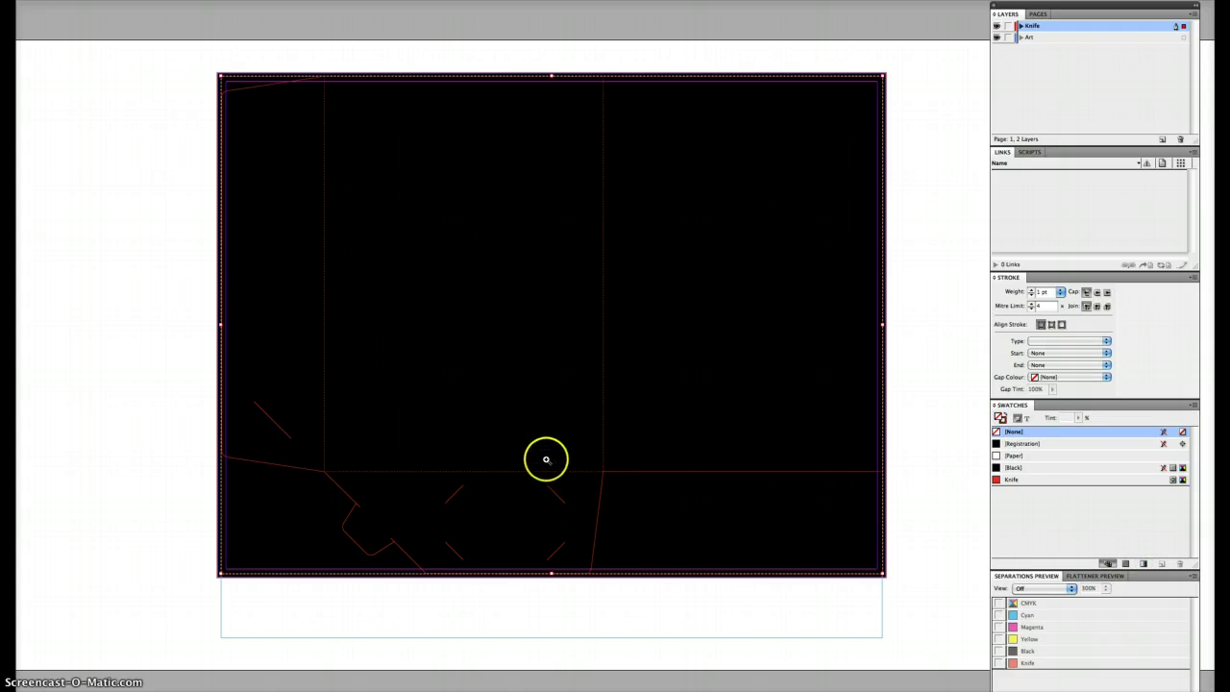
pyautogui.click(687, 530)
pyautogui.click(482, 348)
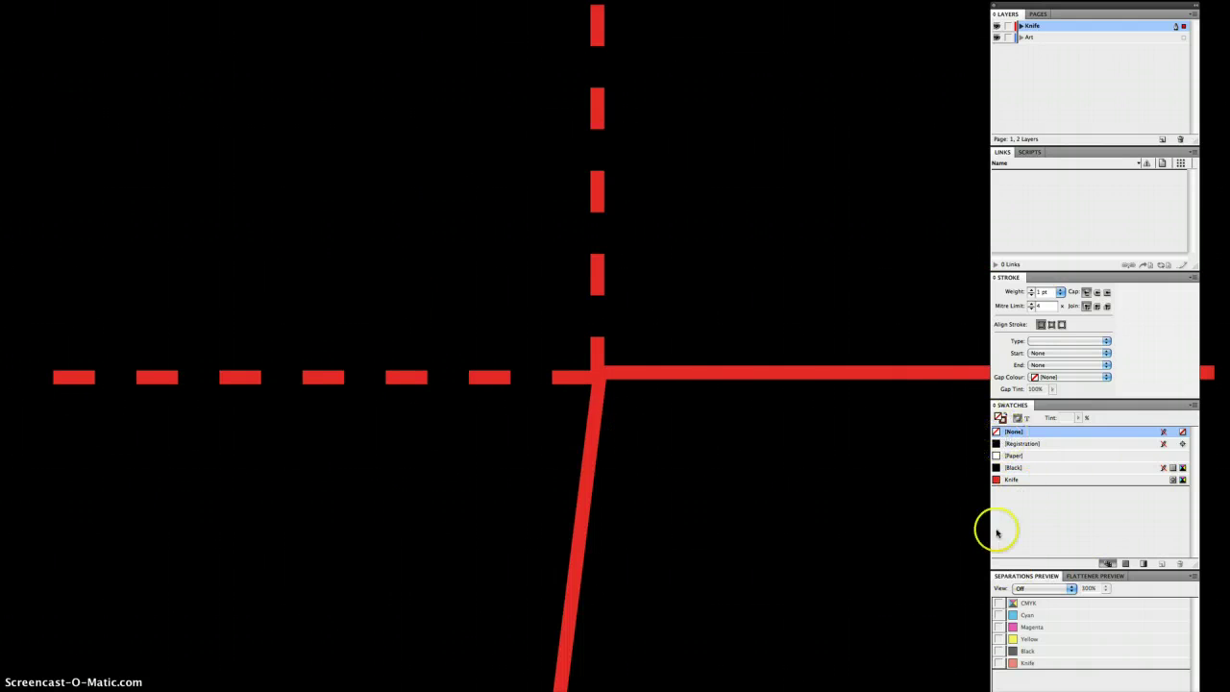
pyautogui.click(1024, 588)
pyautogui.press('Return')
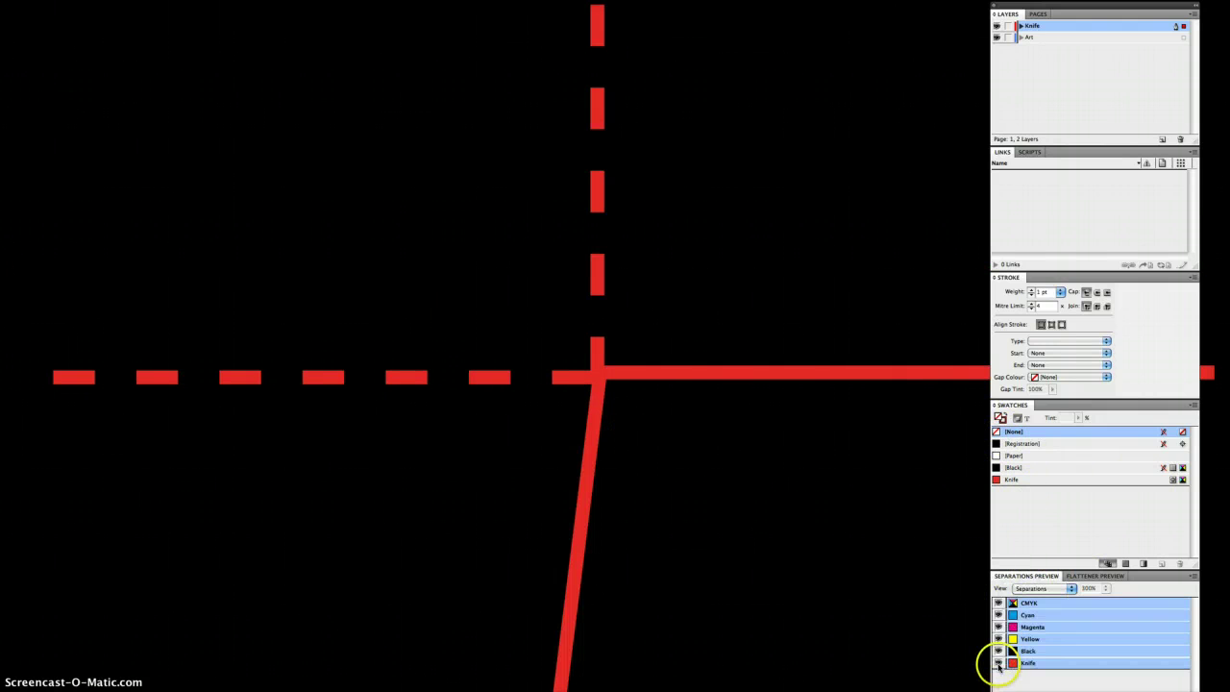
pyautogui.click(999, 664)
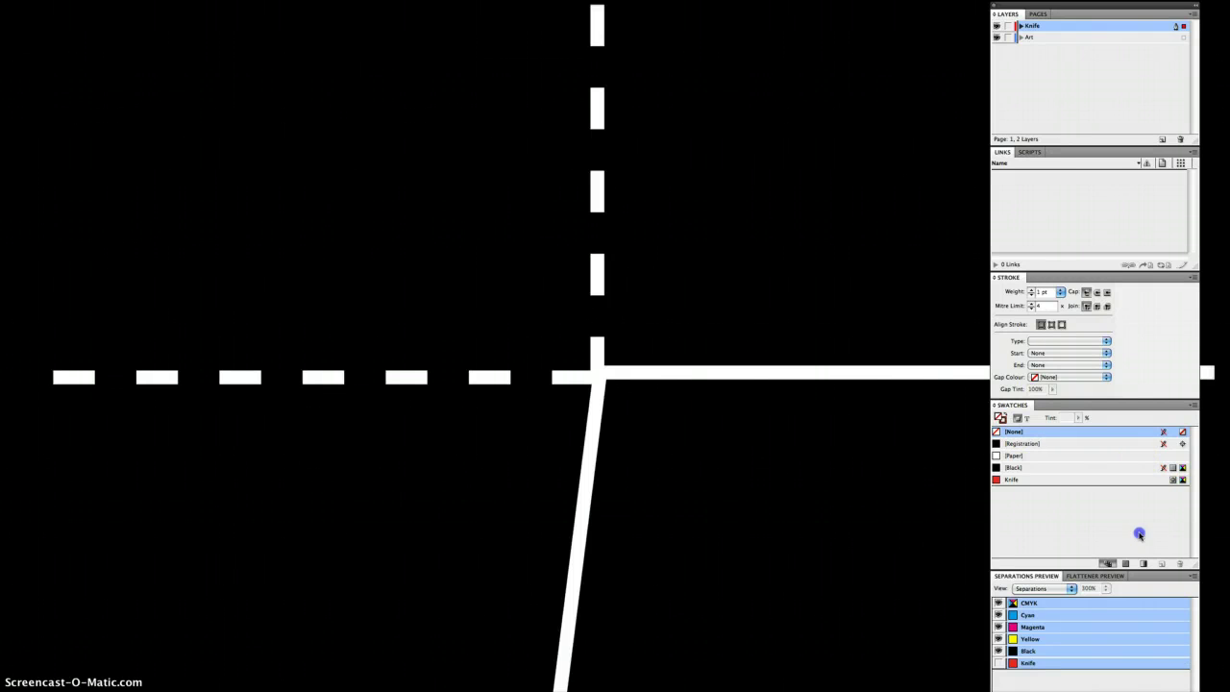
# - Bring the Attributes panel into view and look up where it is listed among the output panels
pyautogui.moveTo(1139, 534); pyautogui.dragTo(728, 449)
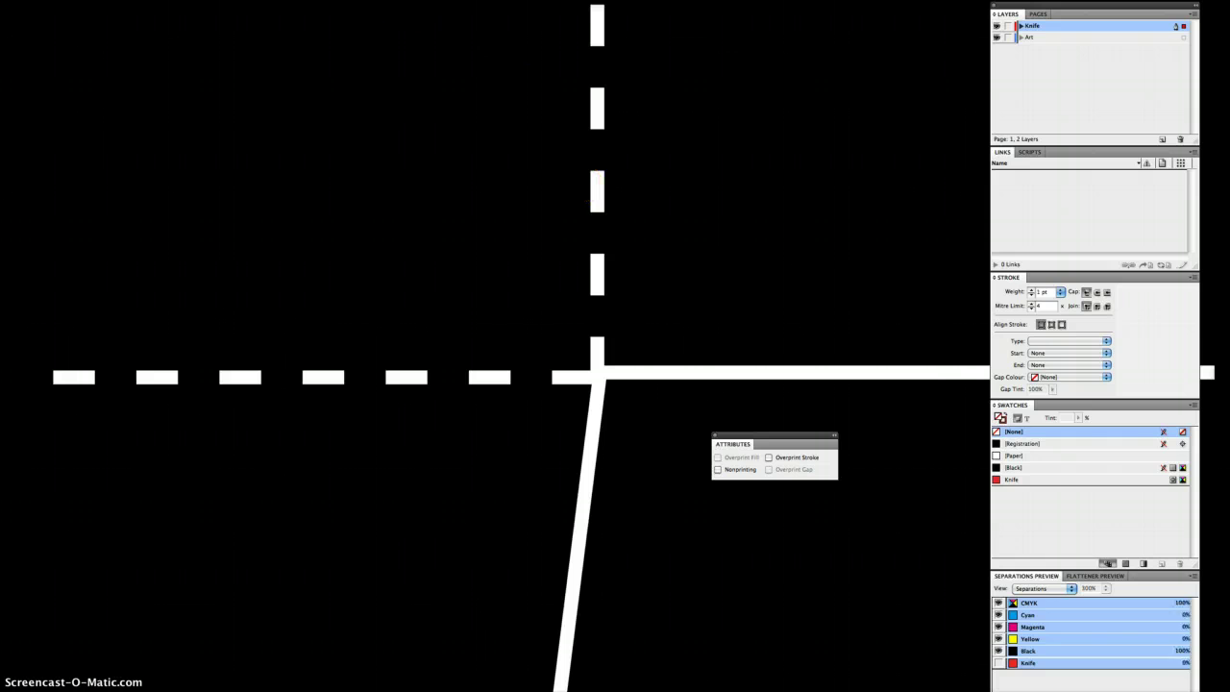
pyautogui.click(144, 0)
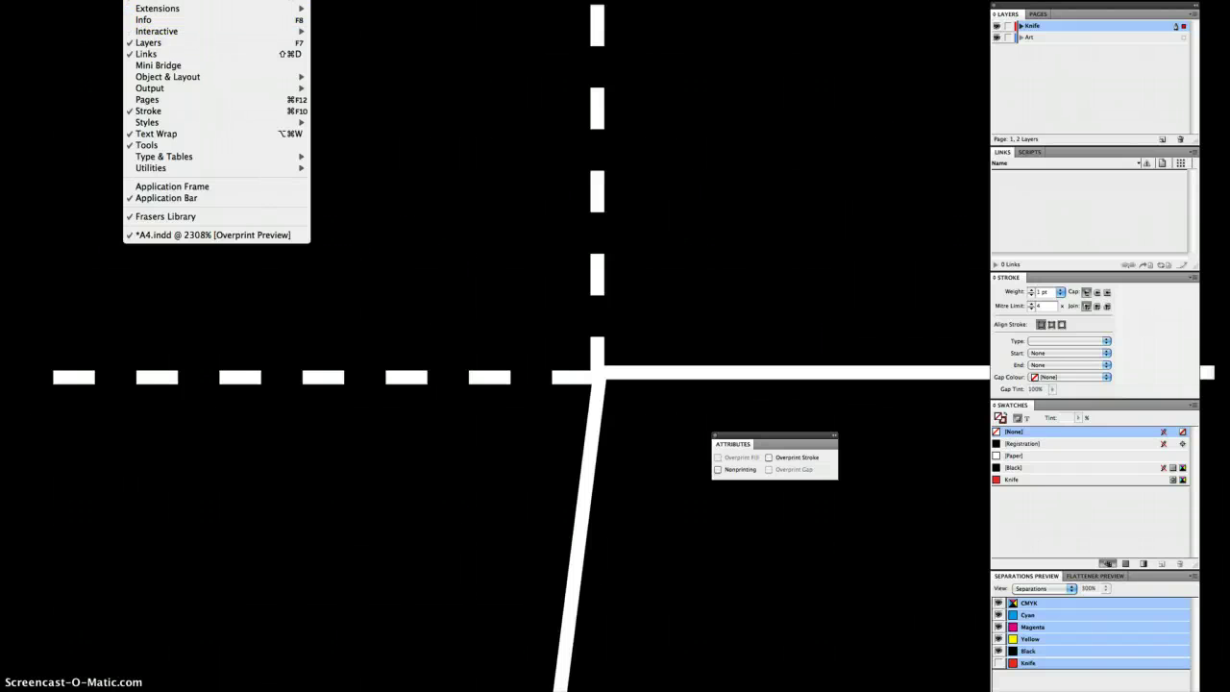
pyautogui.moveTo(181, 0)
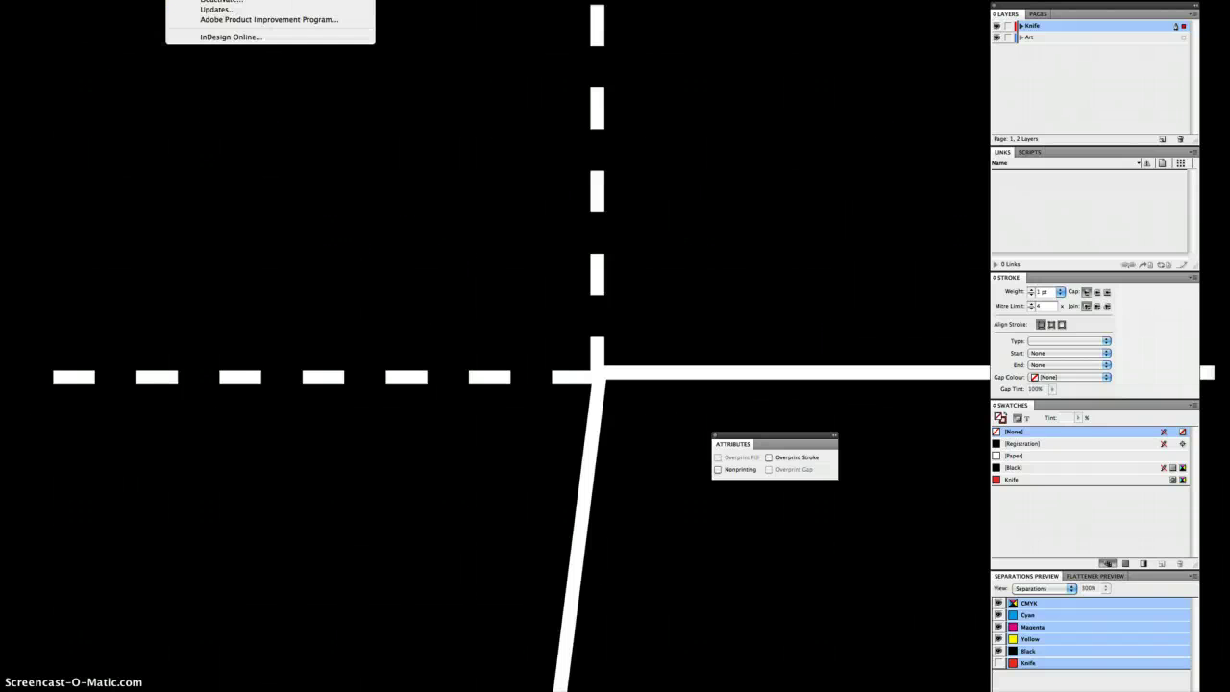
pyautogui.write('a')
pyautogui.press('Escape')
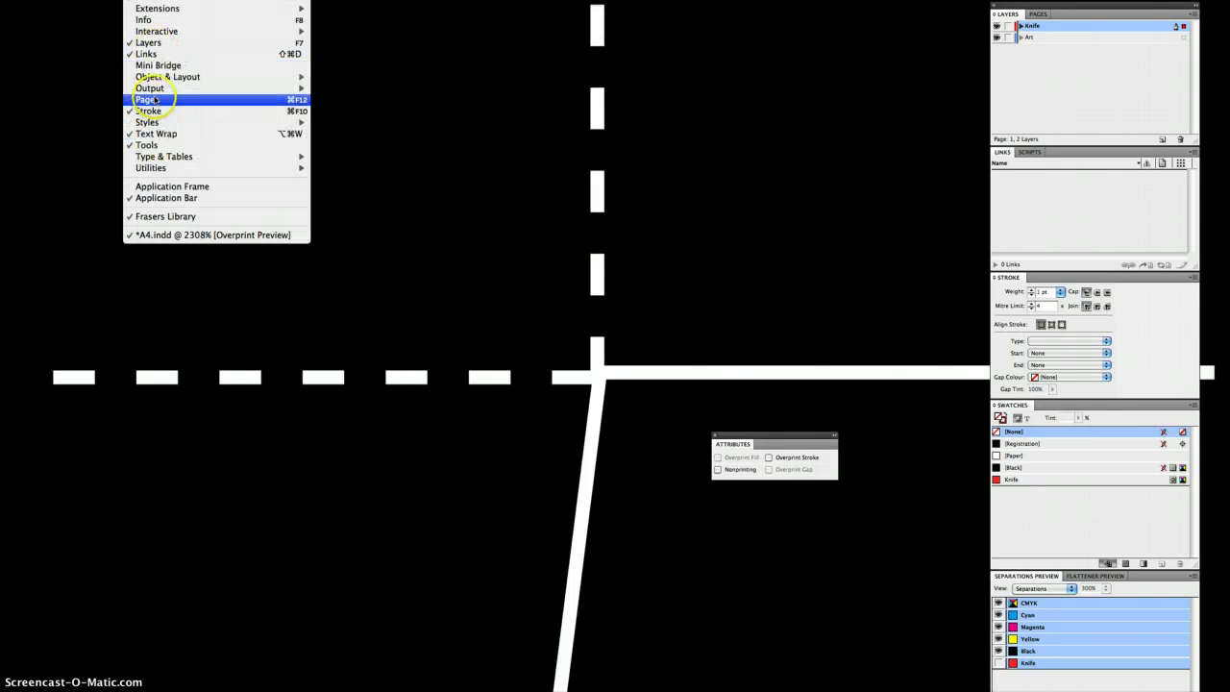
pyautogui.moveTo(159, 91)
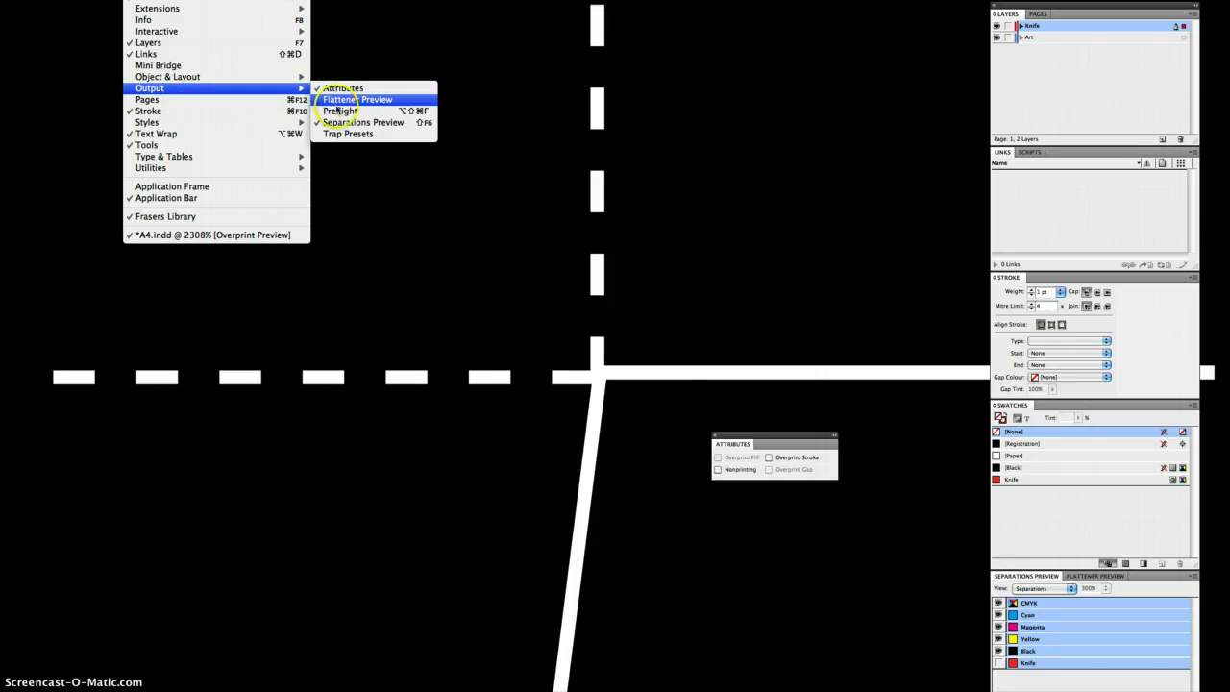
pyautogui.click(261, 1)
pyautogui.click(179, 1)
pyautogui.moveTo(40, 1)
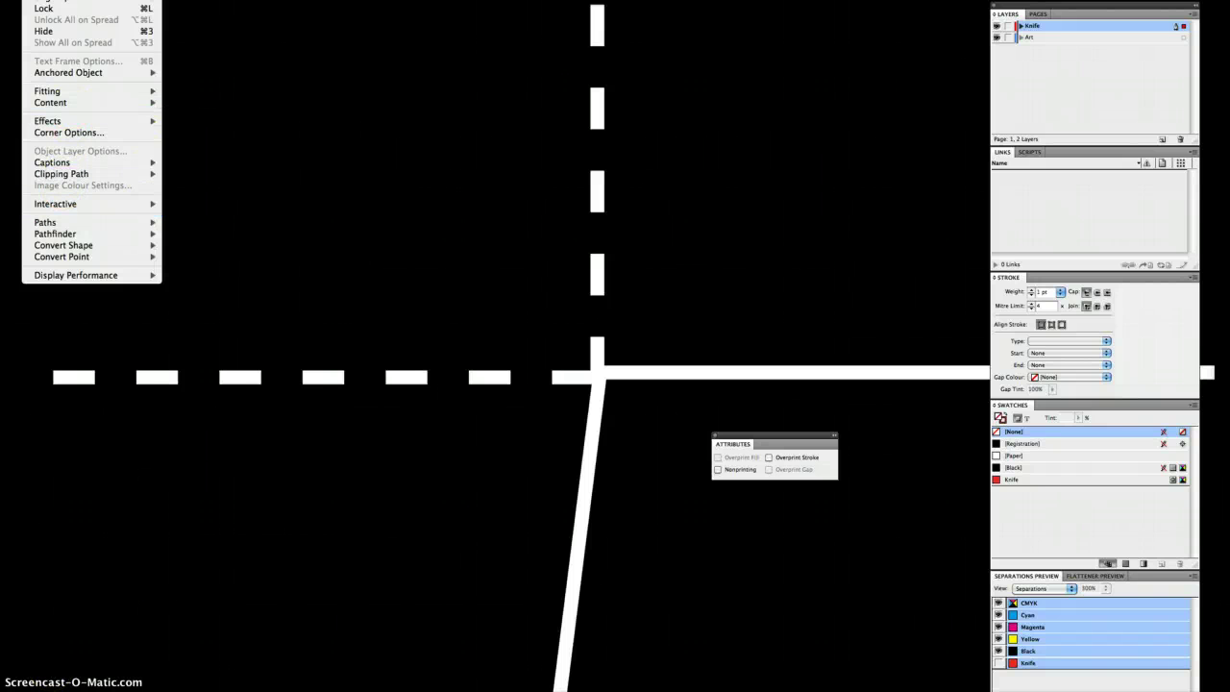
pyautogui.moveTo(197, 0)
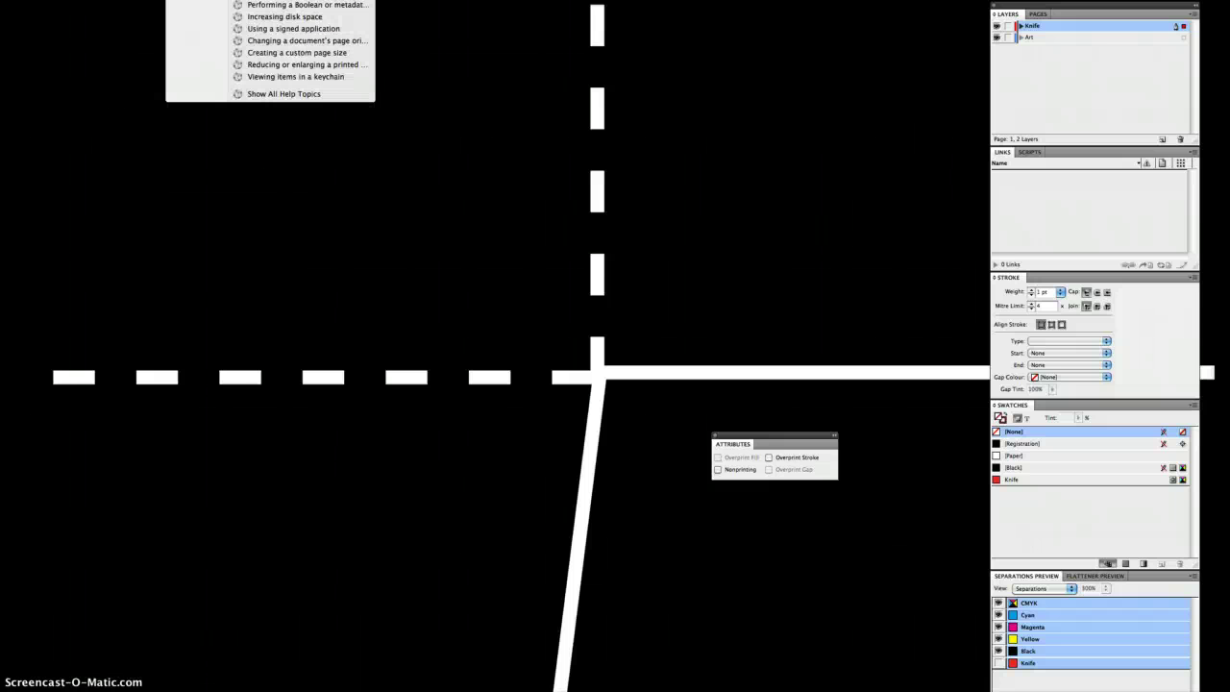
pyautogui.moveTo(279, 0)
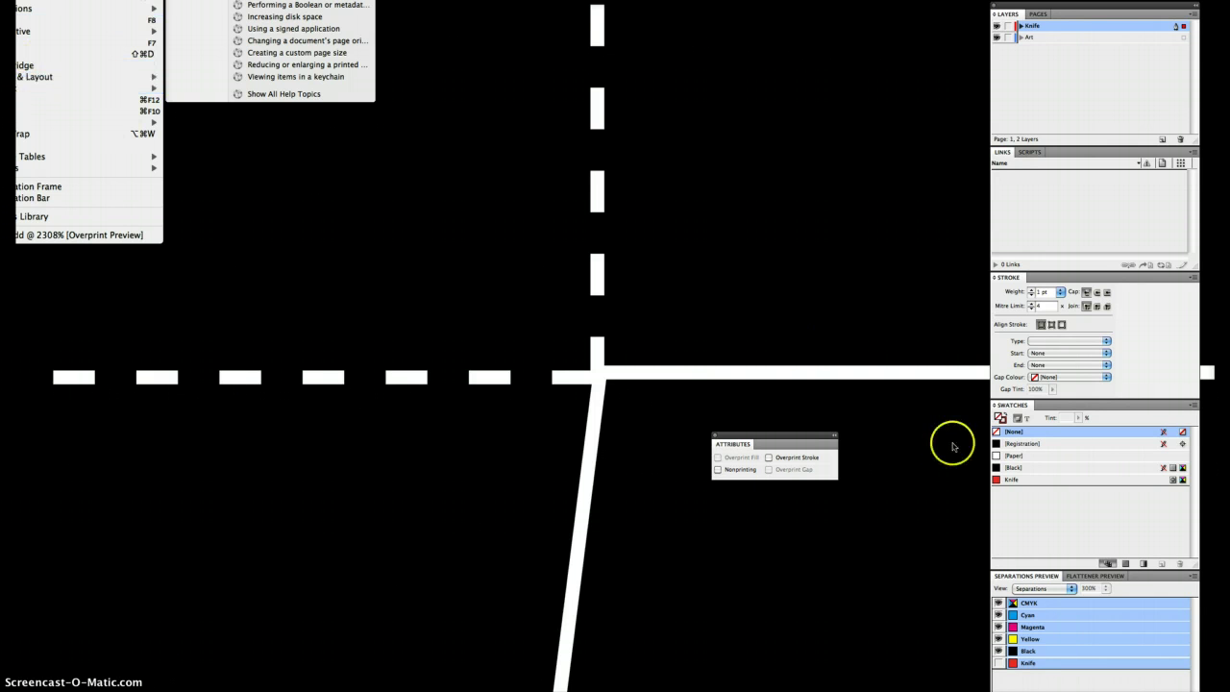
# - Enable Overprint Stroke for the selected die line and move the Attributes panel out of the way
pyautogui.click(796, 439)
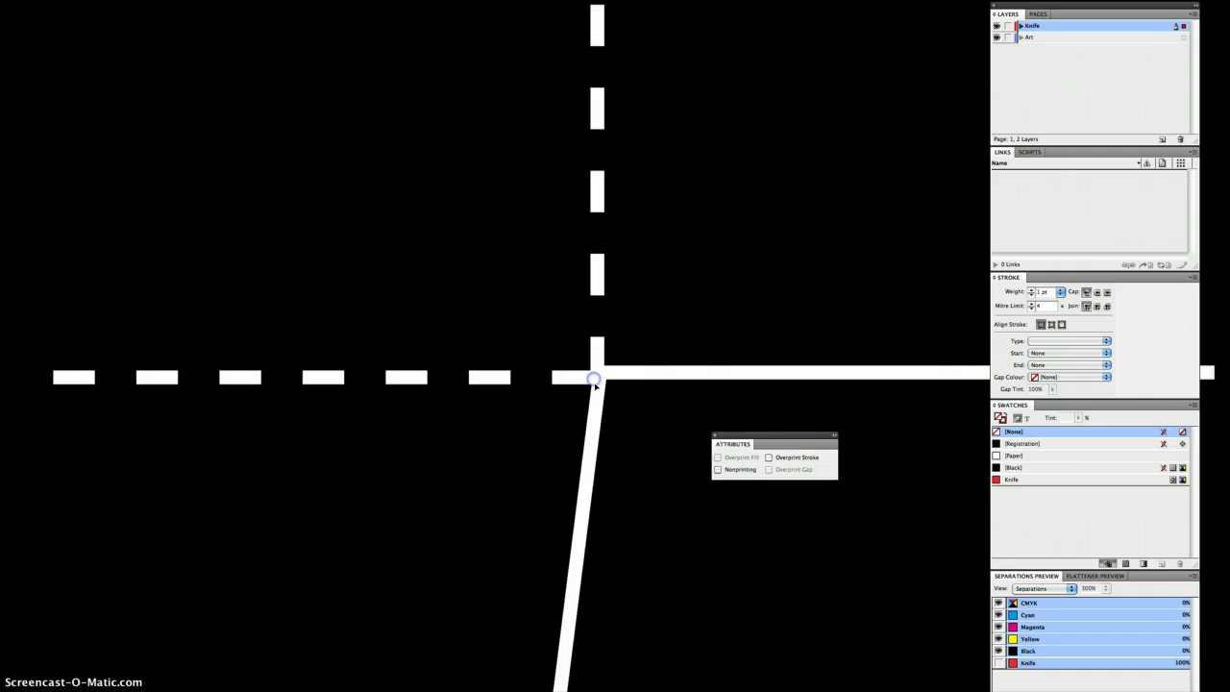
pyautogui.click(769, 457)
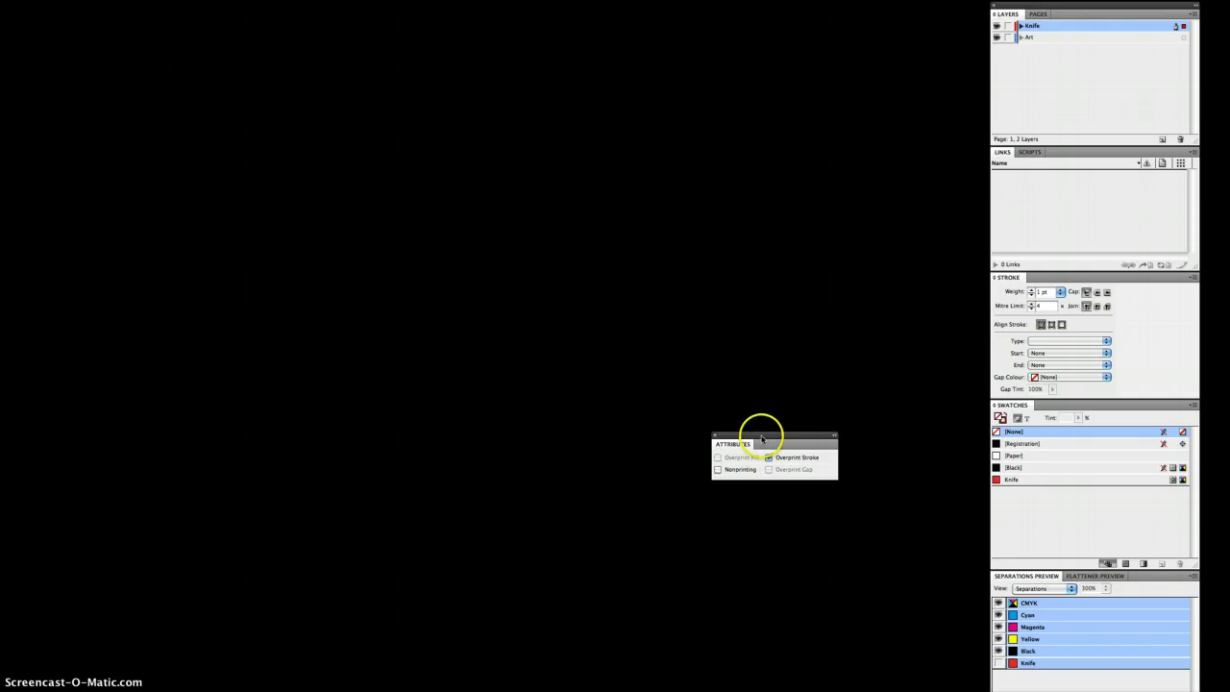
pyautogui.moveTo(760, 435); pyautogui.dragTo(1229, 519)
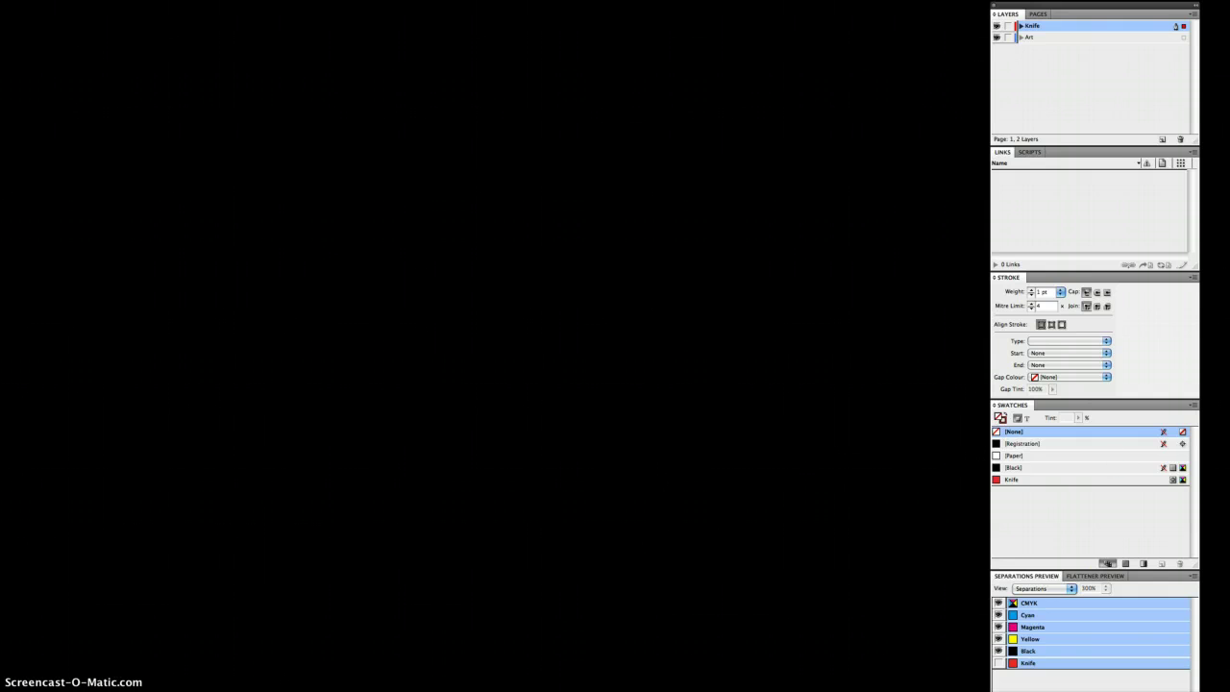
# - Turn off the separations preview and examine the die line over the black artwork across the whole folder
pyautogui.click(1011, 661)
pyautogui.click(1021, 586)
pyautogui.click(1021, 581)
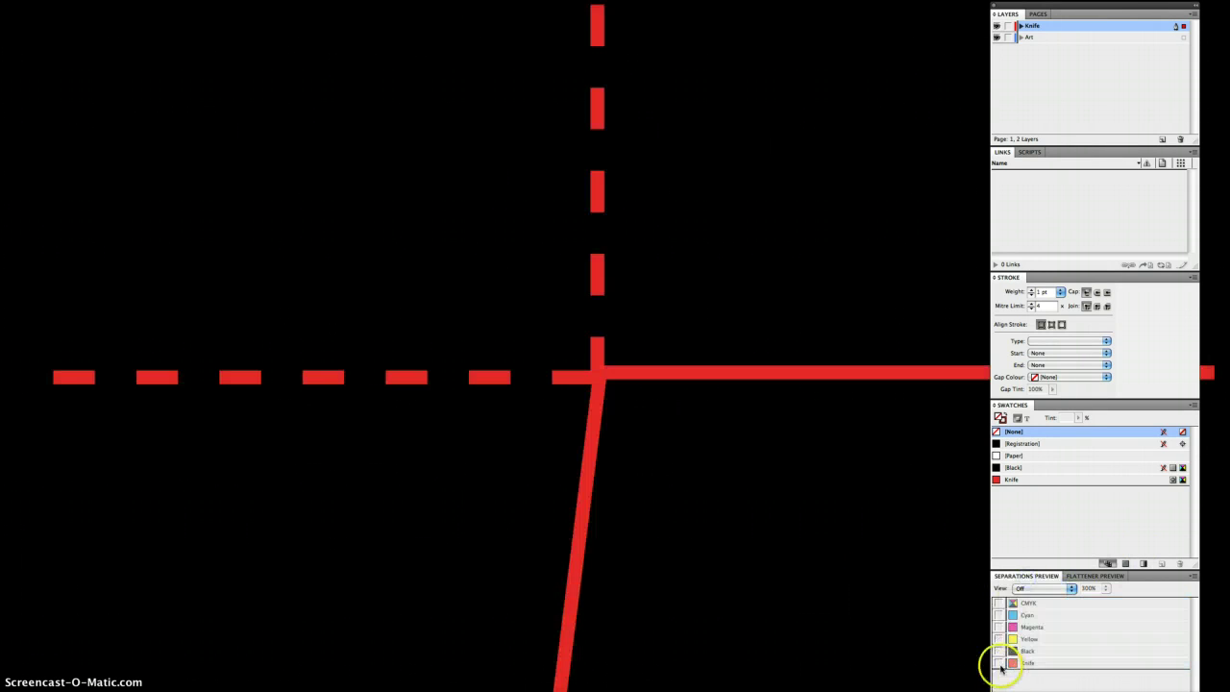
pyautogui.press('alt+shift+super+y')
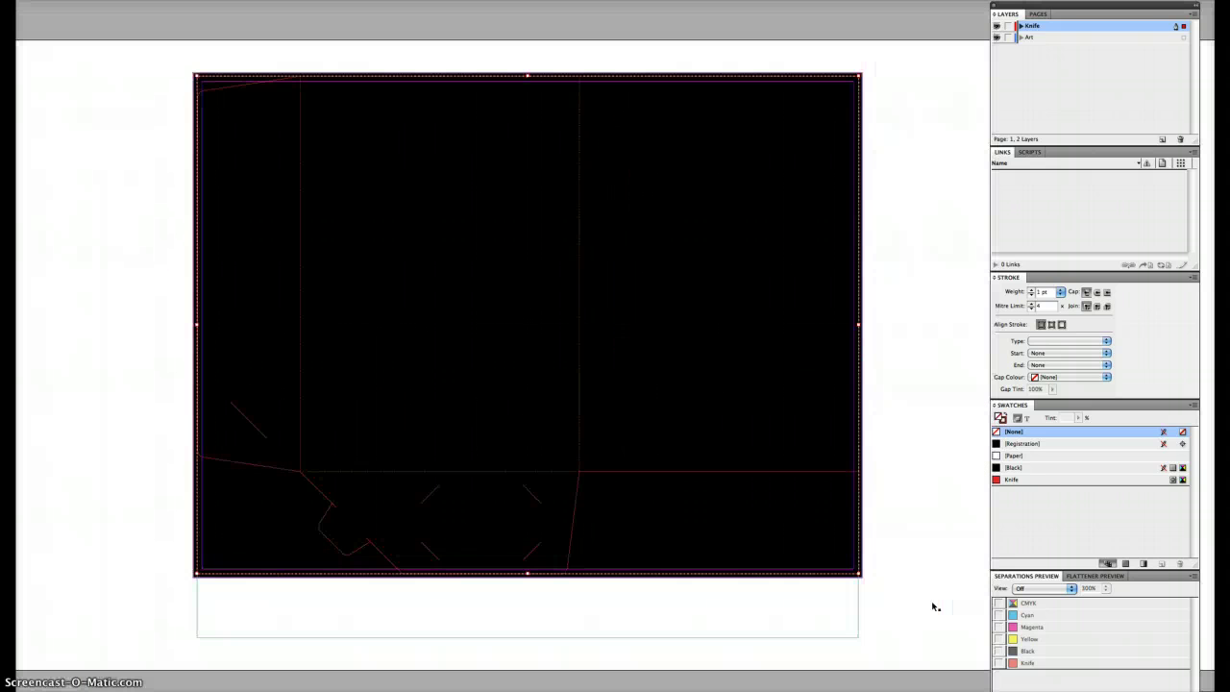
pyautogui.click(638, 568)
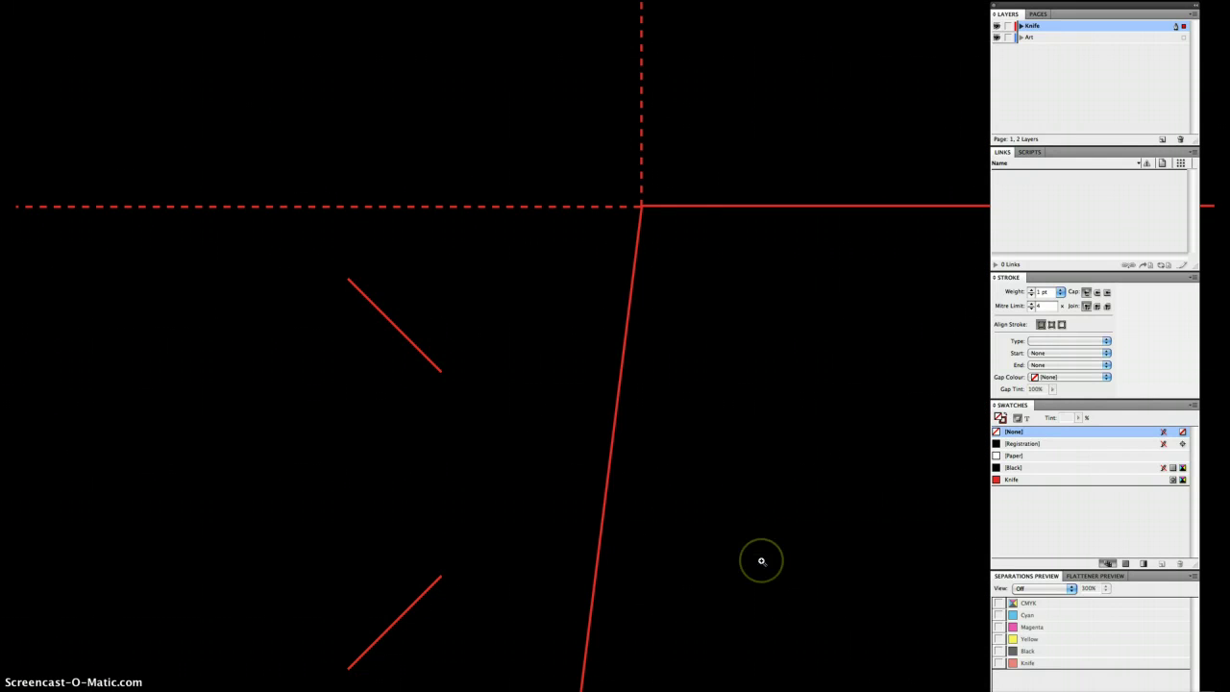
pyautogui.press('super+minus')
pyautogui.press('super+minus')
pyautogui.press('super+minus')
pyautogui.press('super+minus')
pyautogui.press('super+minus')
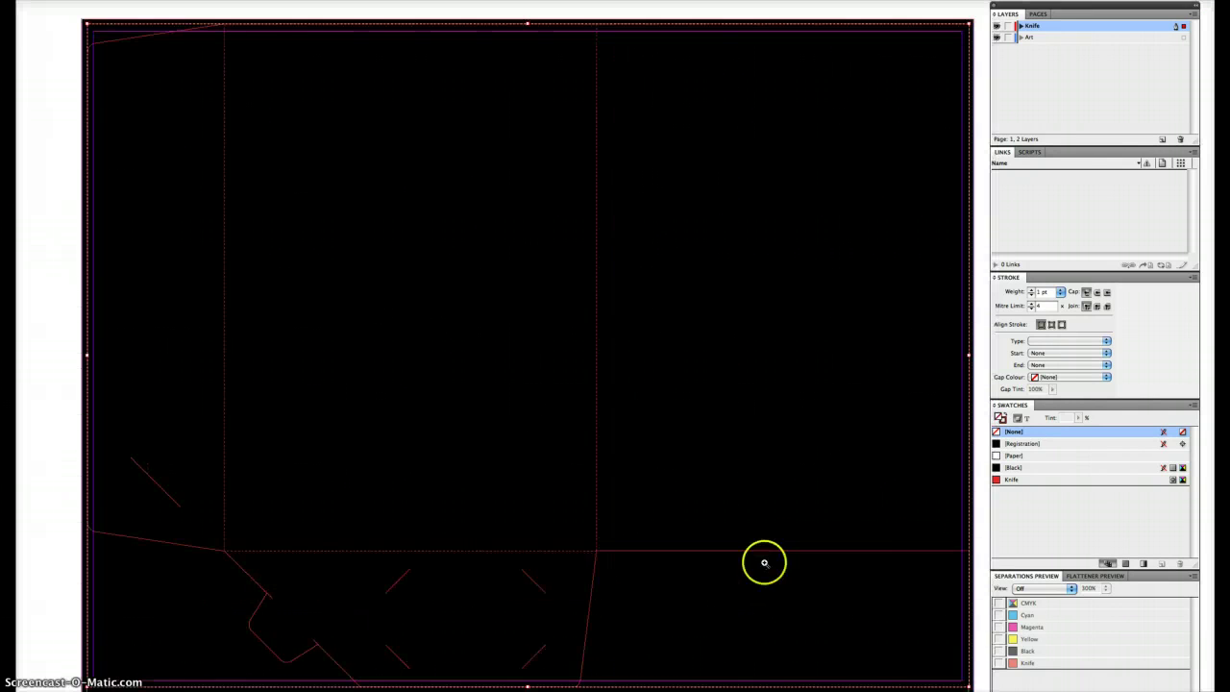
pyautogui.moveTo(670, 522); pyautogui.dragTo(623, 520)
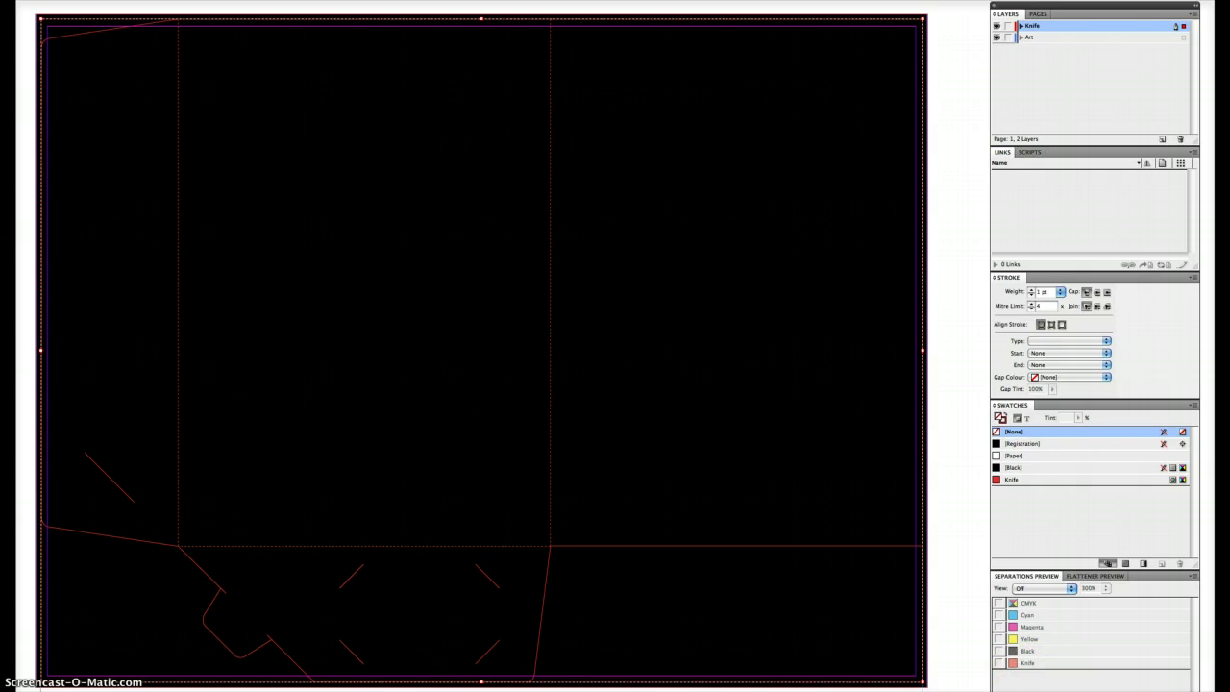
# - Review the die line's overprint attributes and preview the full folder's separations with the Knife plate hidden
pyautogui.moveTo(1225, 480); pyautogui.dragTo(659, 470)
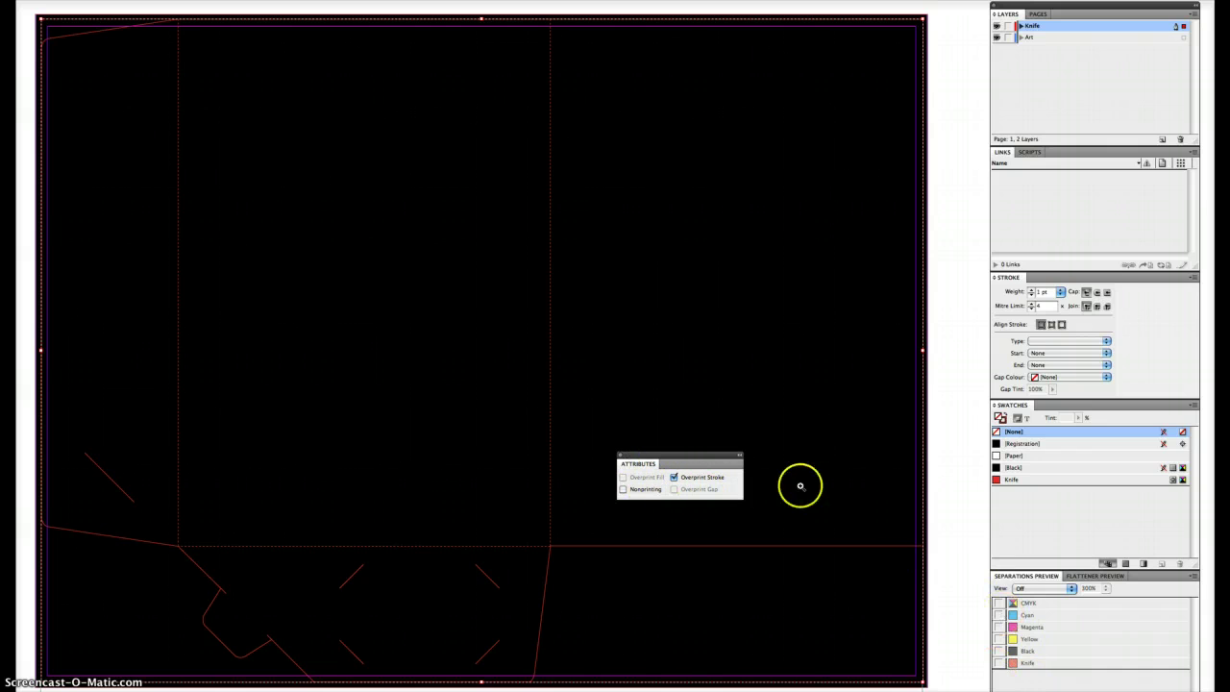
pyautogui.moveTo(715, 454); pyautogui.dragTo(1229, 555)
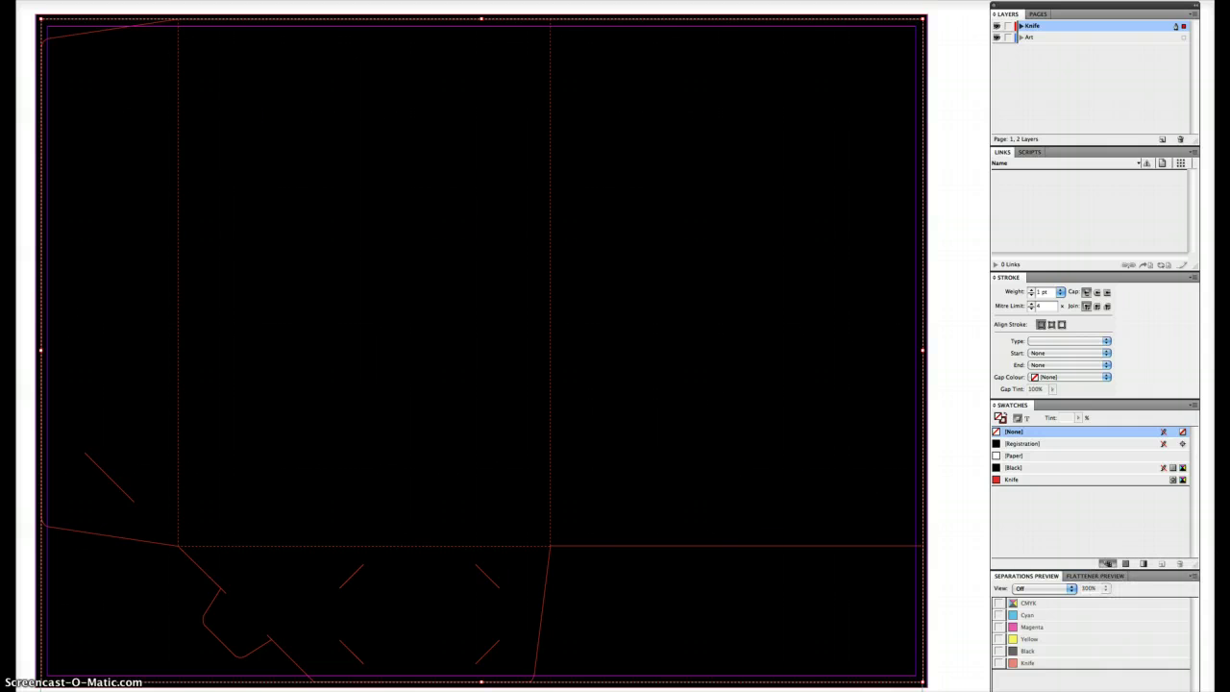
pyautogui.click(1021, 589)
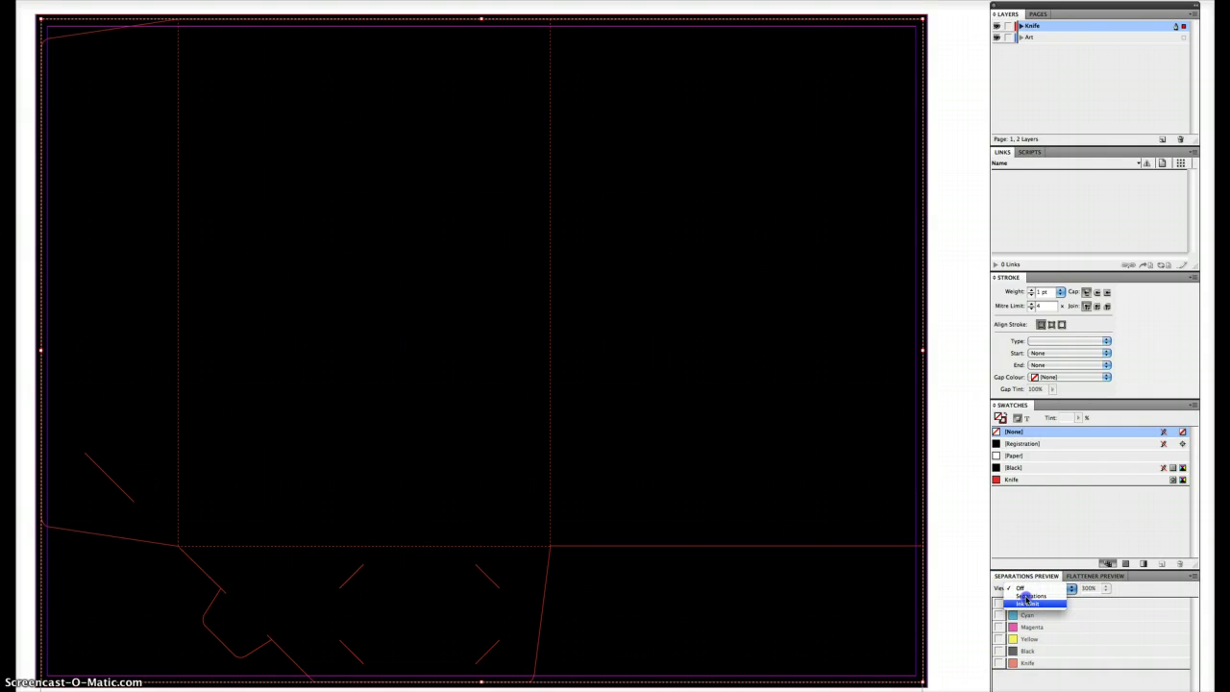
pyautogui.click(1026, 595)
pyautogui.click(998, 663)
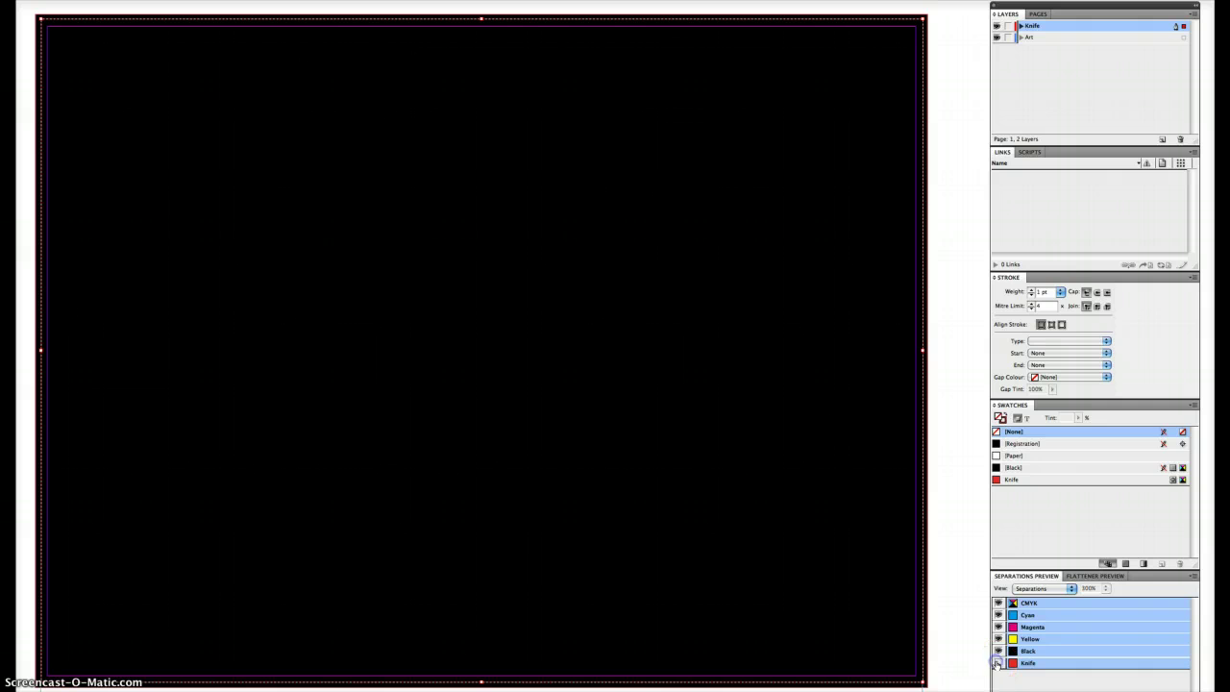